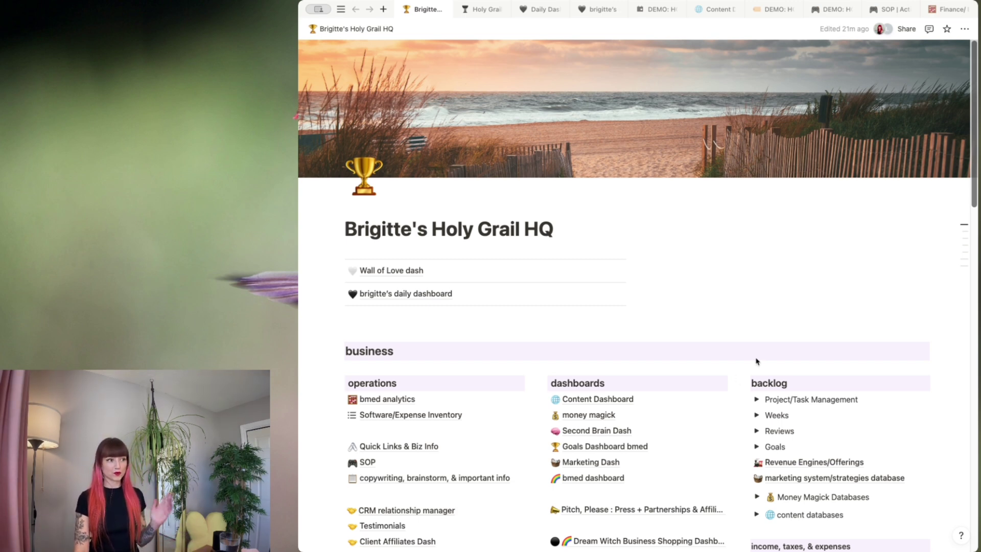
{"action": "mouse_move", "coordinate": [300, 217]}
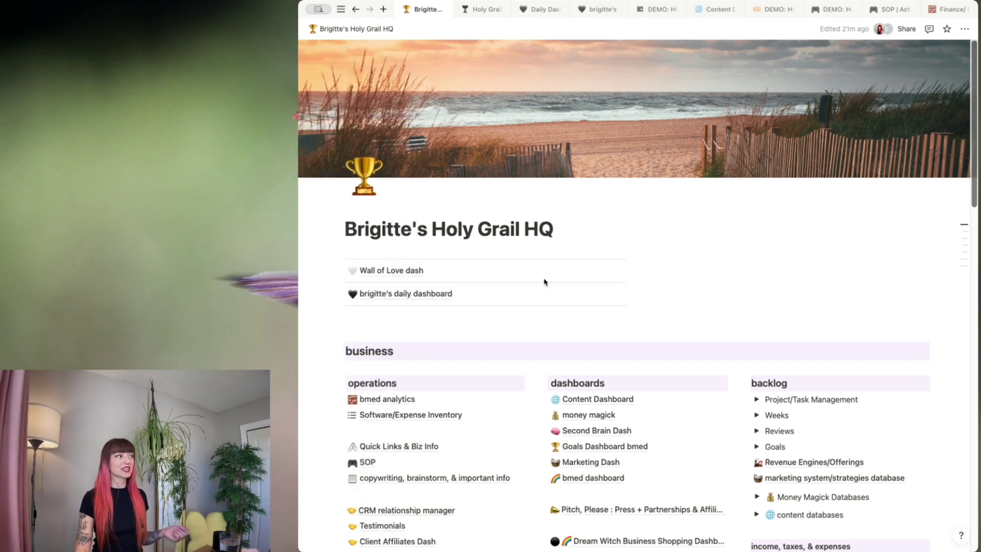
{"action": "mouse_move", "coordinate": [302, 265]}
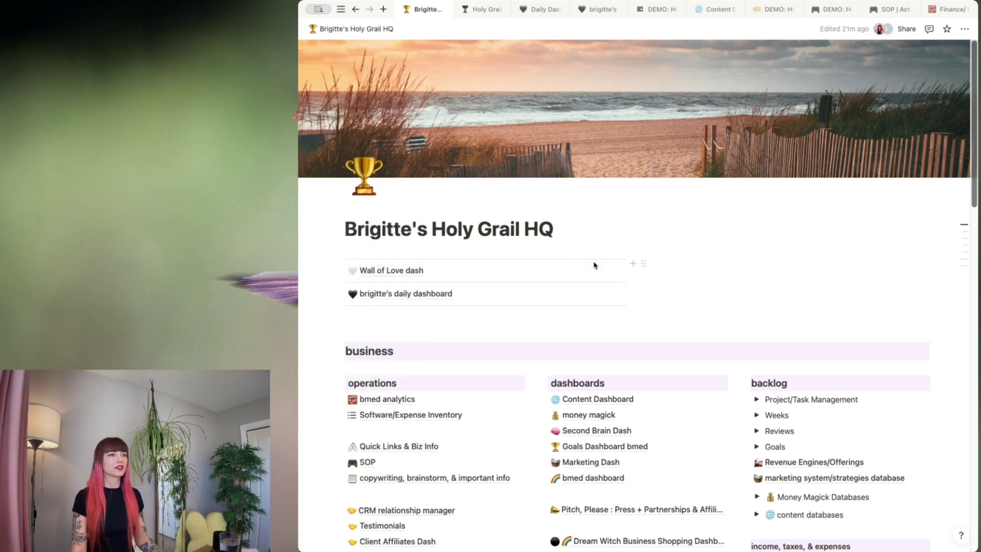
{"action": "mouse_move", "coordinate": [592, 262]}
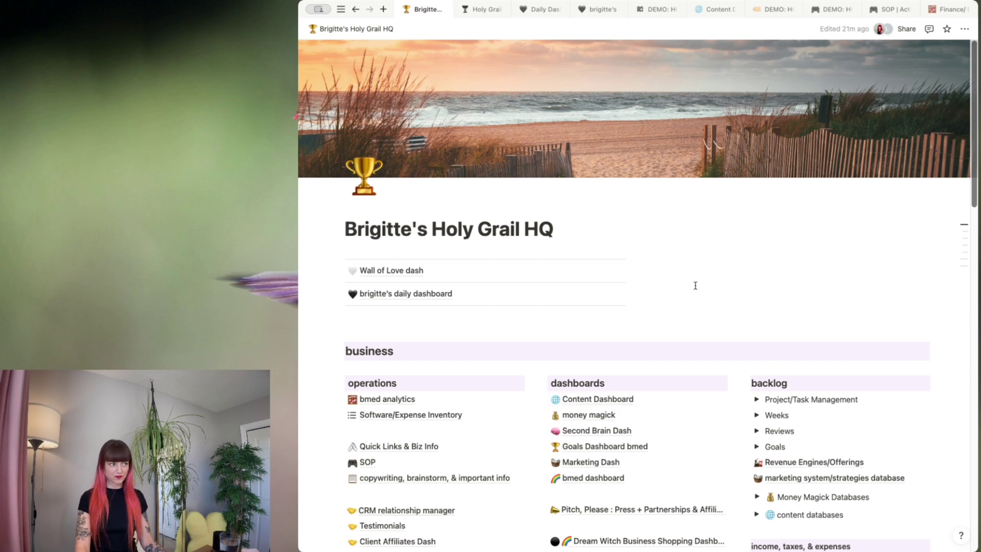
{"action": "mouse_move", "coordinate": [302, 169]}
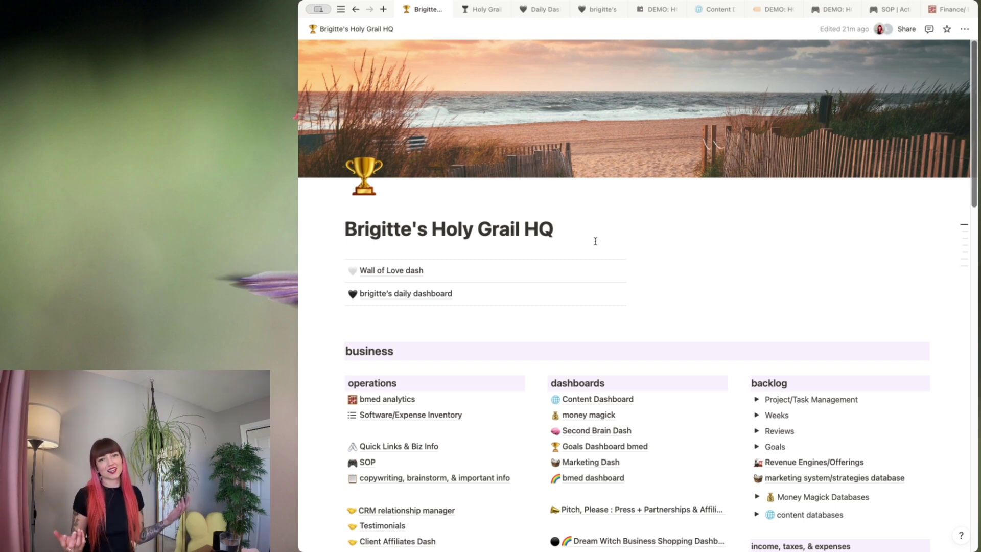
Look over the business section of the HQ page, expanding Project/Task Management under backlog to view its databases
{"action": "scroll", "coordinate": [595, 241], "scroll_direction": "down", "scroll_amount": 3}
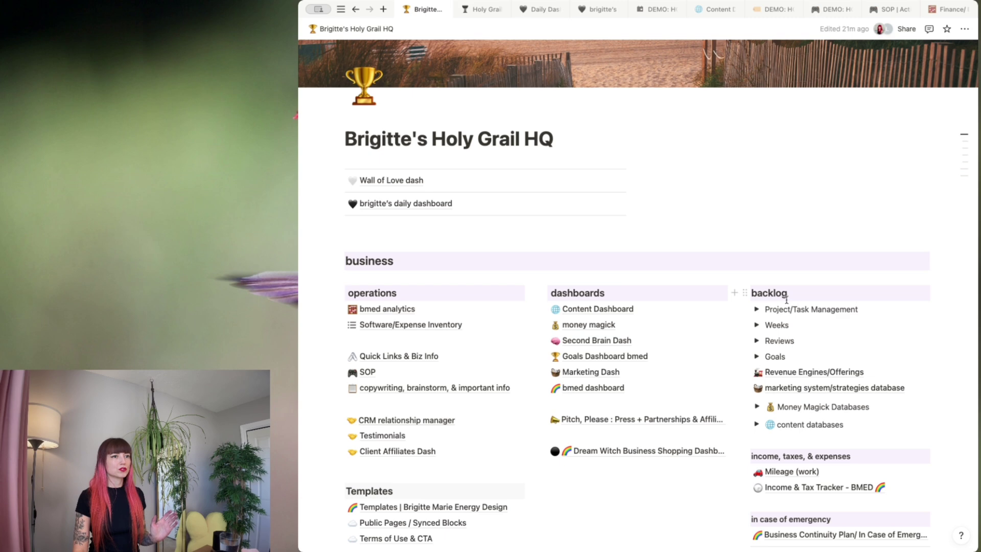
{"action": "left_click", "coordinate": [757, 310]}
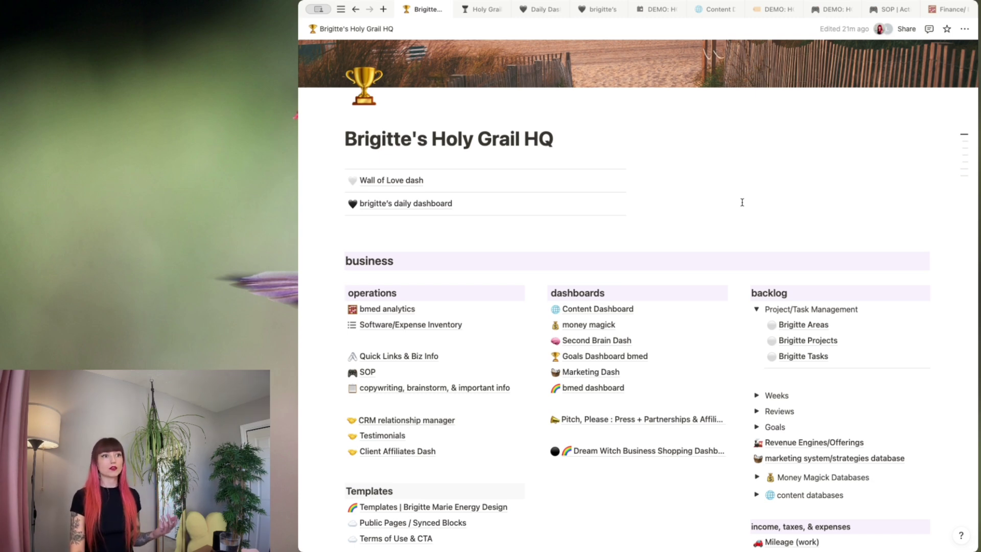
{"action": "scroll", "coordinate": [742, 202], "scroll_direction": "down", "scroll_amount": 3}
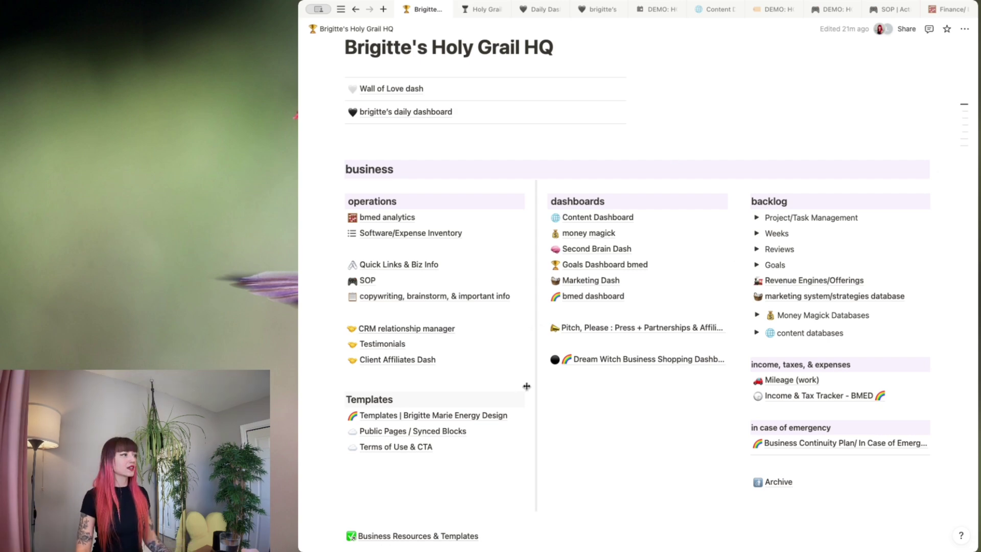
{"action": "mouse_move", "coordinate": [505, 349]}
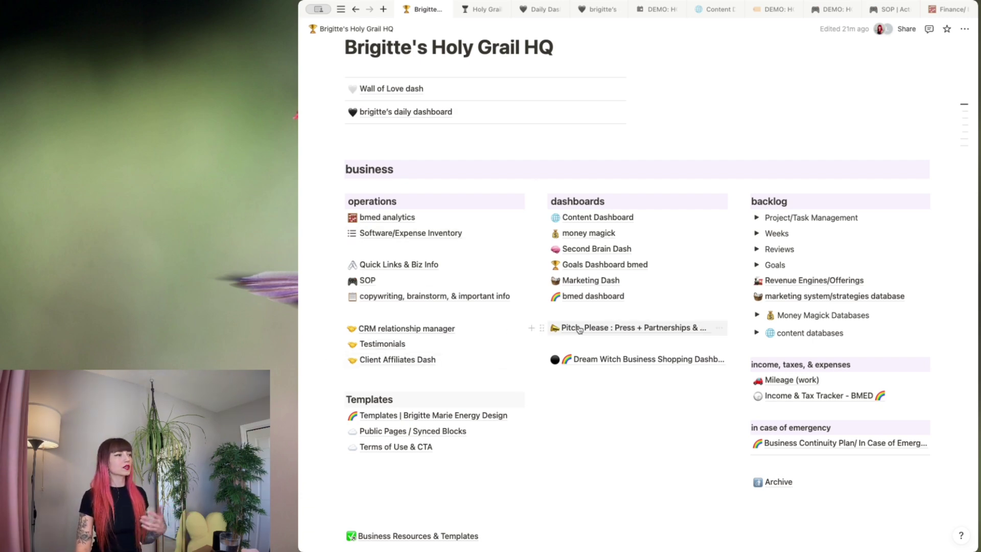
{"action": "scroll", "coordinate": [578, 325], "scroll_direction": "up", "scroll_amount": 4}
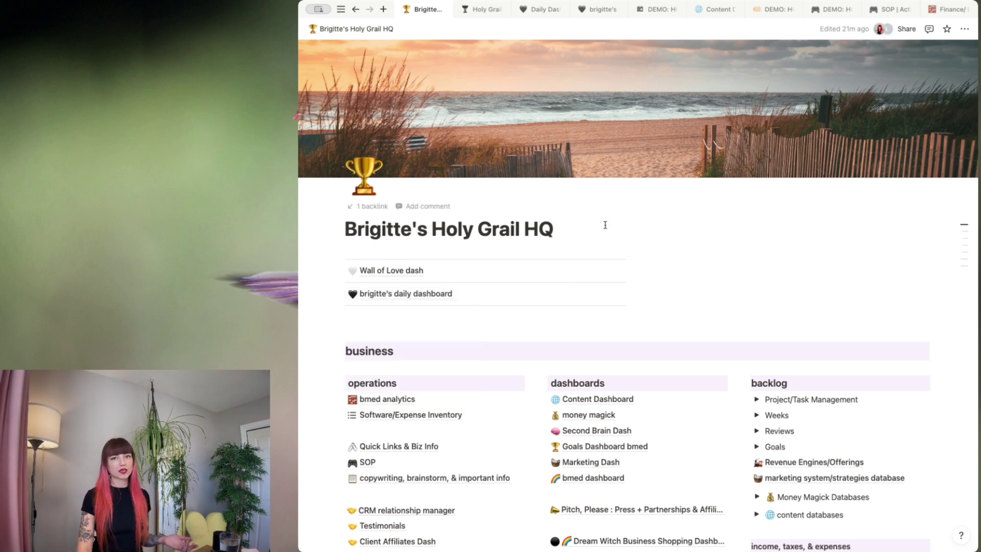
Open the Quick Links & Biz Info page from operations and search its database for "youtube chann"
{"action": "scroll", "coordinate": [605, 225], "scroll_direction": "down", "scroll_amount": 3}
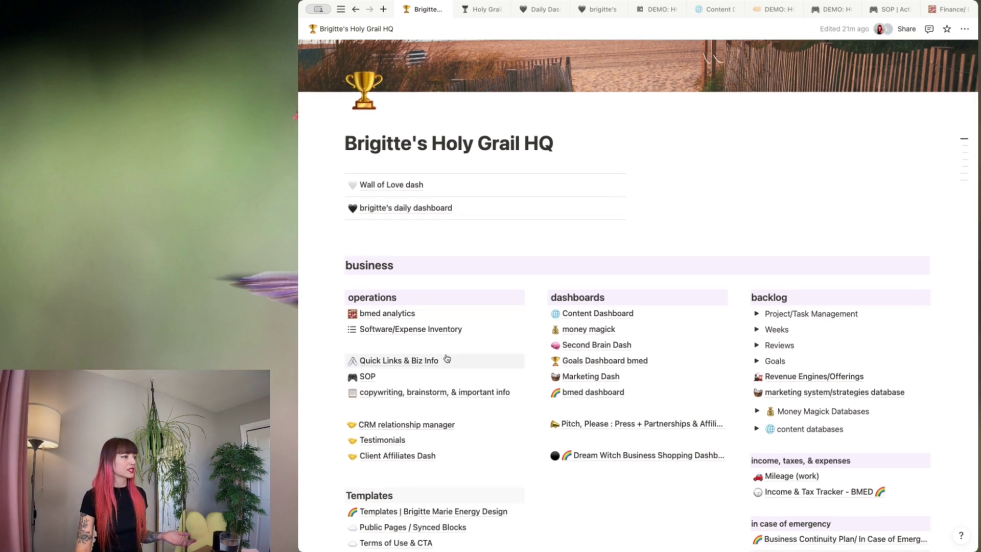
{"action": "mouse_move", "coordinate": [413, 363]}
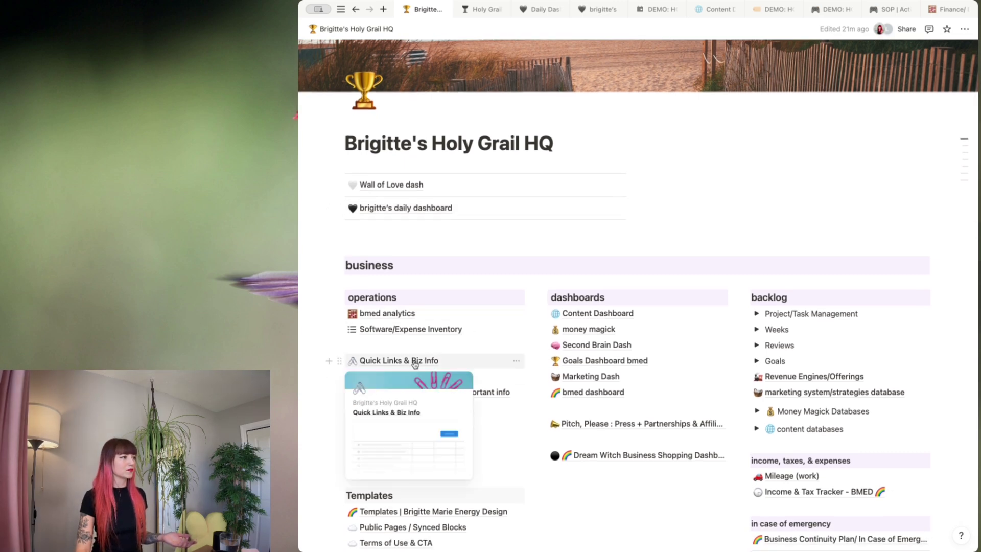
{"action": "left_click", "coordinate": [415, 362]}
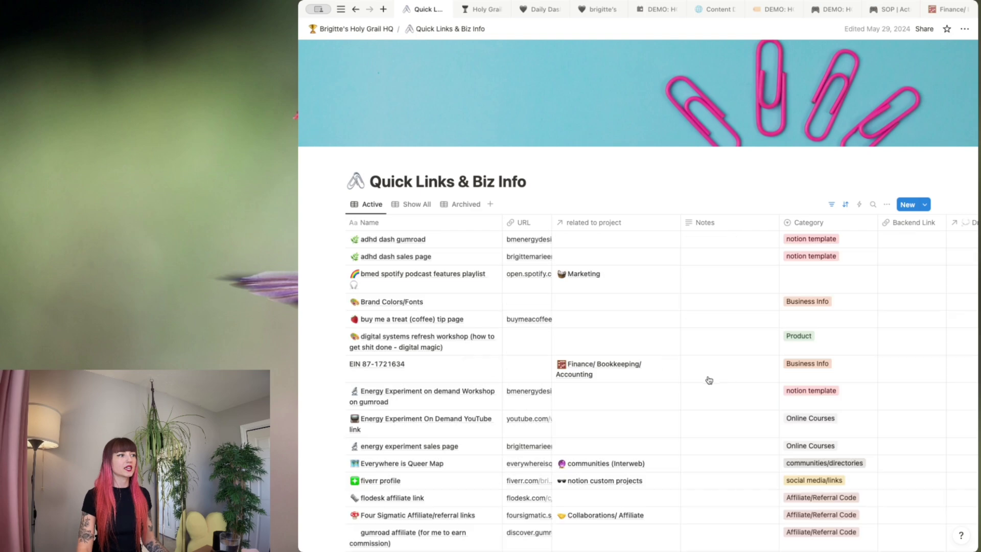
{"action": "left_click", "coordinate": [873, 204]}
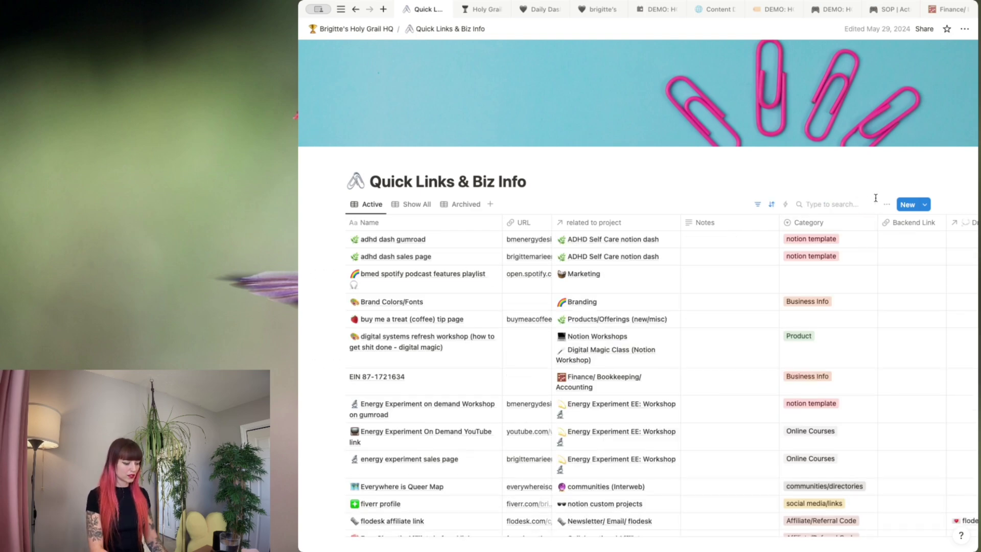
{"action": "type", "text": "youtube chann"}
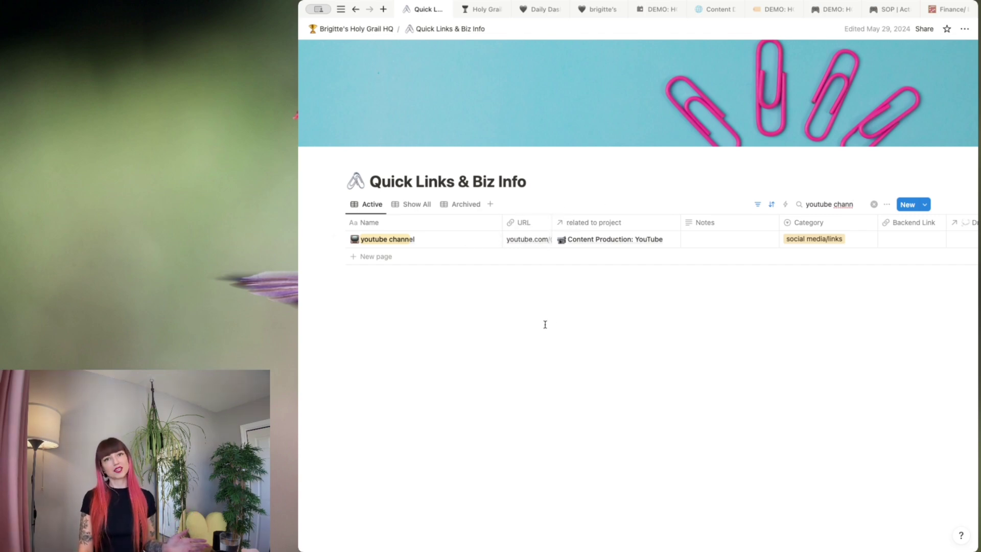
Return to the main Holy Grail HQ page and point out its title
{"action": "key", "text": "super+bracketleft"}
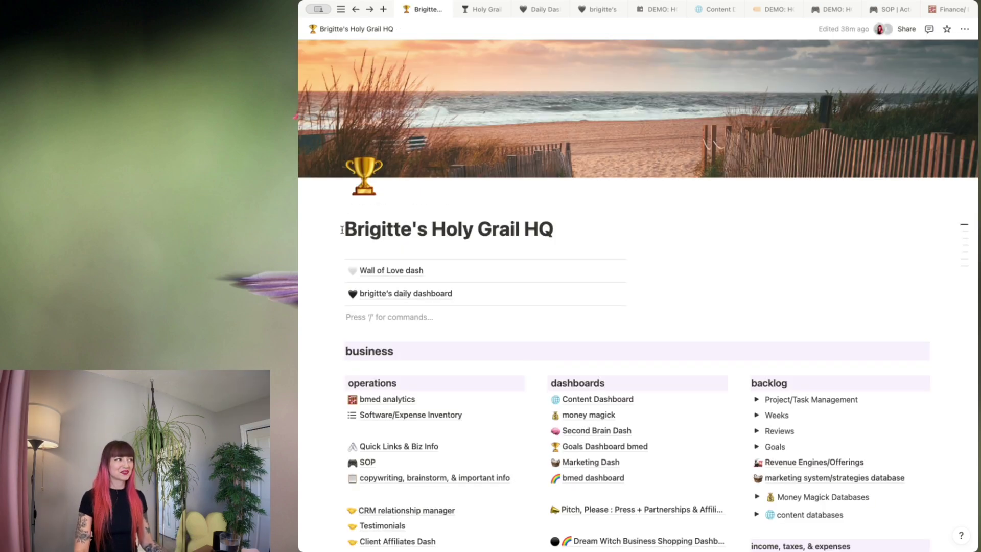
{"action": "left_click_drag", "start_coordinate": [356, 230], "coordinate": [550, 228]}
{"action": "left_click", "coordinate": [550, 228]}
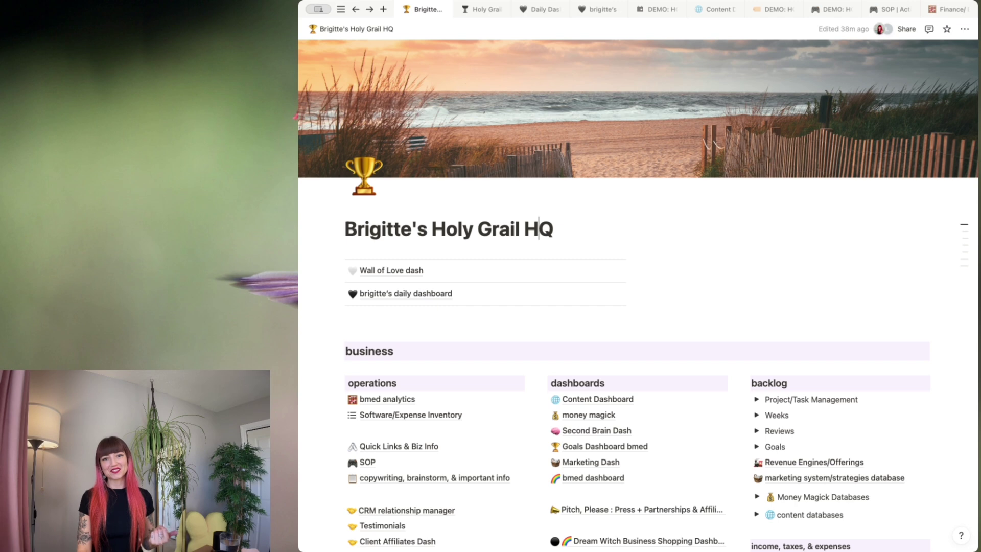
{"action": "left_click", "coordinate": [725, 304]}
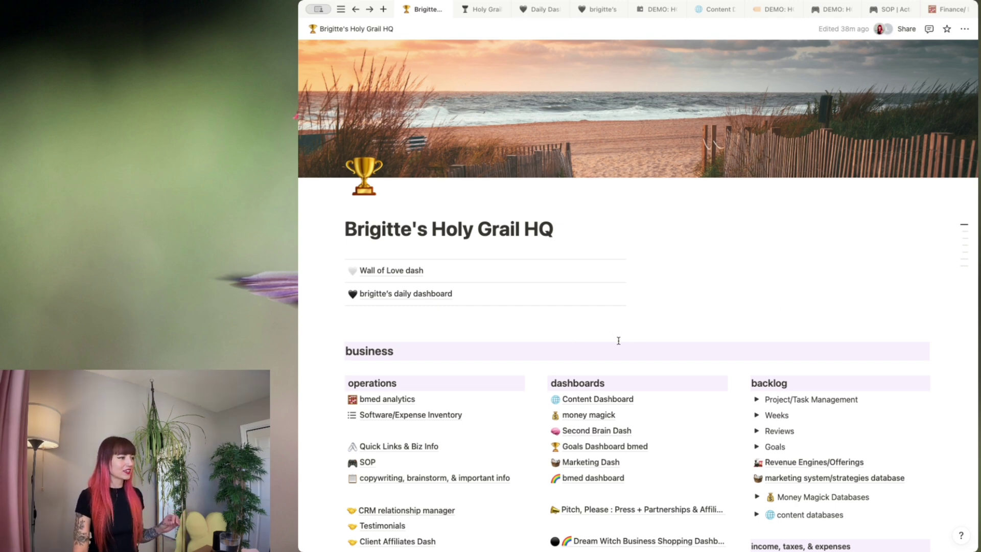
Examine the business, personal and home sections of the HQ page, and return to the business section
{"action": "scroll", "coordinate": [618, 342], "scroll_direction": "down", "scroll_amount": 3}
{"action": "scroll", "coordinate": [658, 311], "scroll_direction": "down", "scroll_amount": 8}
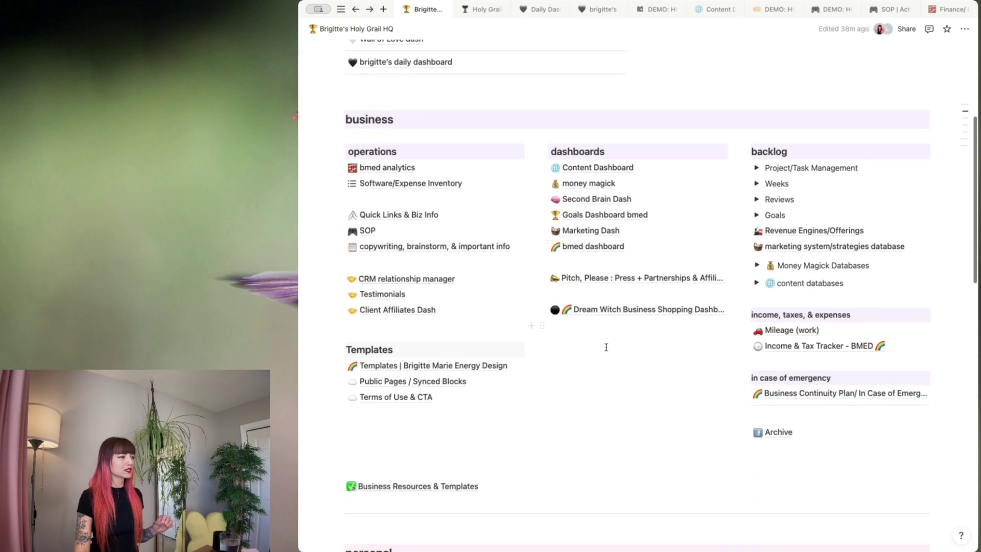
{"action": "scroll", "coordinate": [708, 343], "scroll_direction": "down", "scroll_amount": 2}
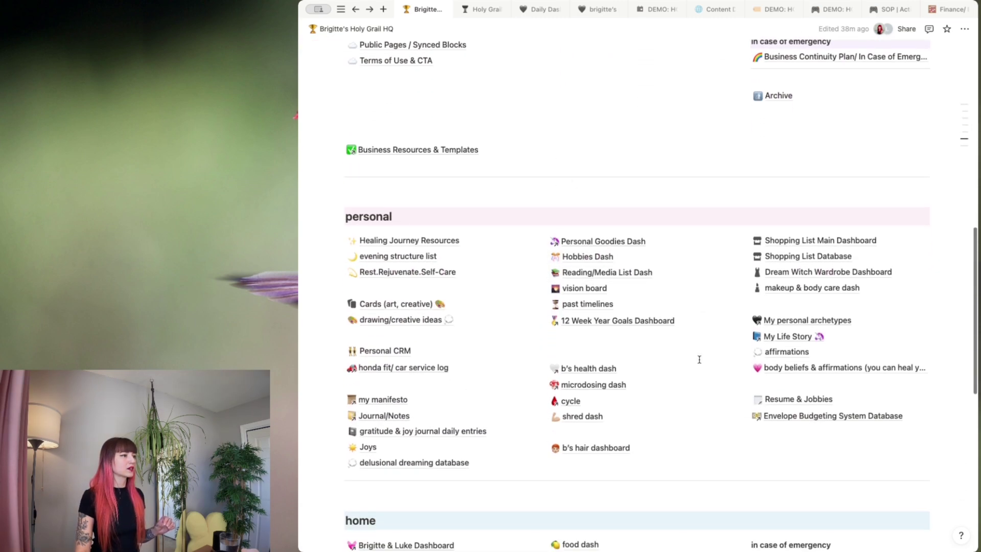
{"action": "scroll", "coordinate": [682, 370], "scroll_direction": "down", "scroll_amount": 4}
{"action": "scroll", "coordinate": [687, 367], "scroll_direction": "down", "scroll_amount": 2}
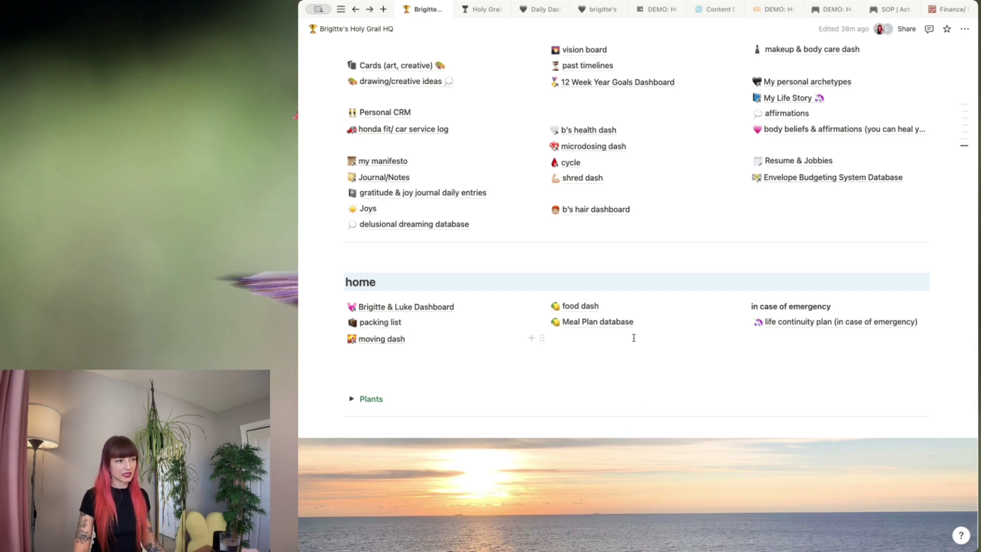
{"action": "scroll", "coordinate": [639, 340], "scroll_direction": "up", "scroll_amount": 15}
{"action": "scroll", "coordinate": [638, 340], "scroll_direction": "up", "scroll_amount": 3}
{"action": "scroll", "coordinate": [639, 340], "scroll_direction": "down", "scroll_amount": 3}
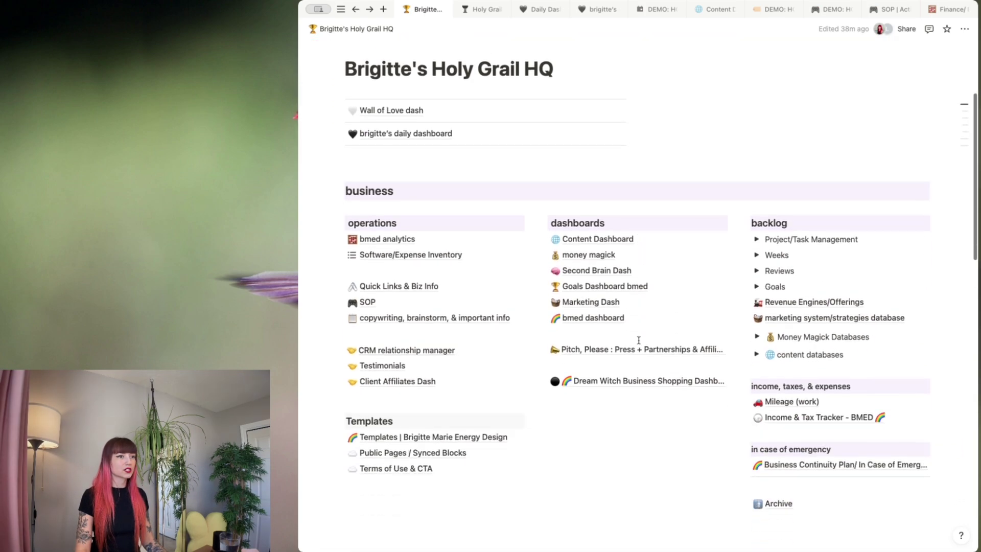
Expand the Project/Task Management list in the backlog column again, and collapse it after viewing its entries
{"action": "scroll", "coordinate": [713, 327], "scroll_direction": "up", "scroll_amount": 1}
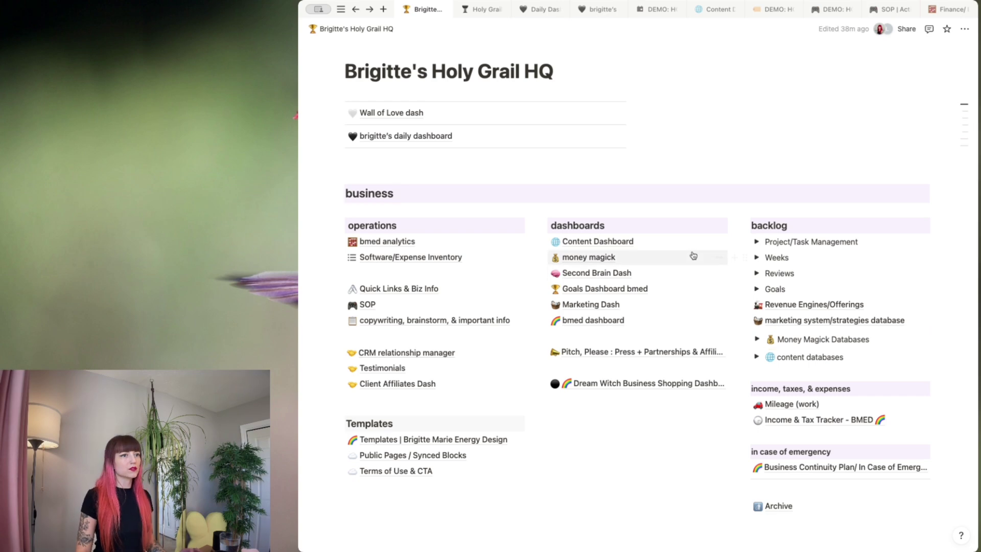
{"action": "left_click", "coordinate": [627, 196]}
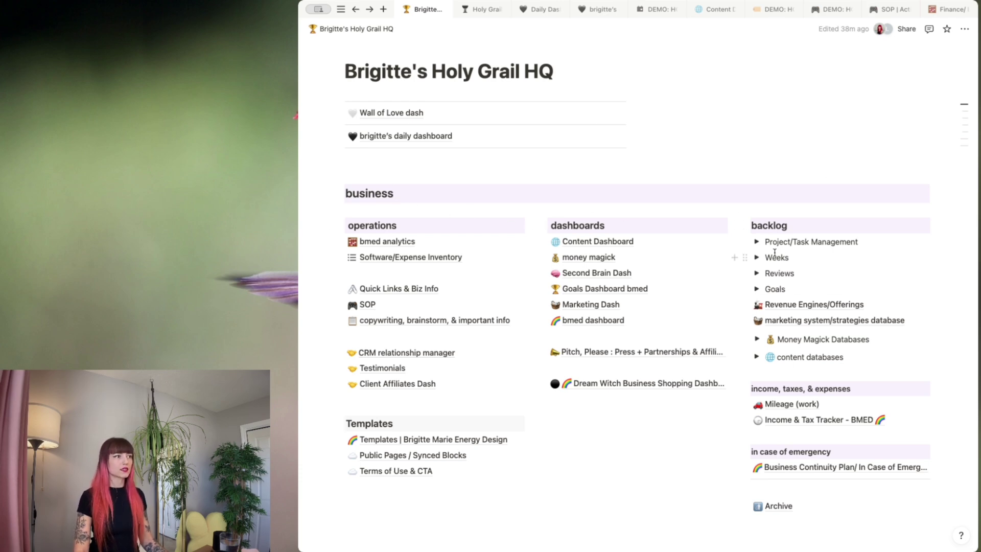
{"action": "left_click", "coordinate": [758, 242]}
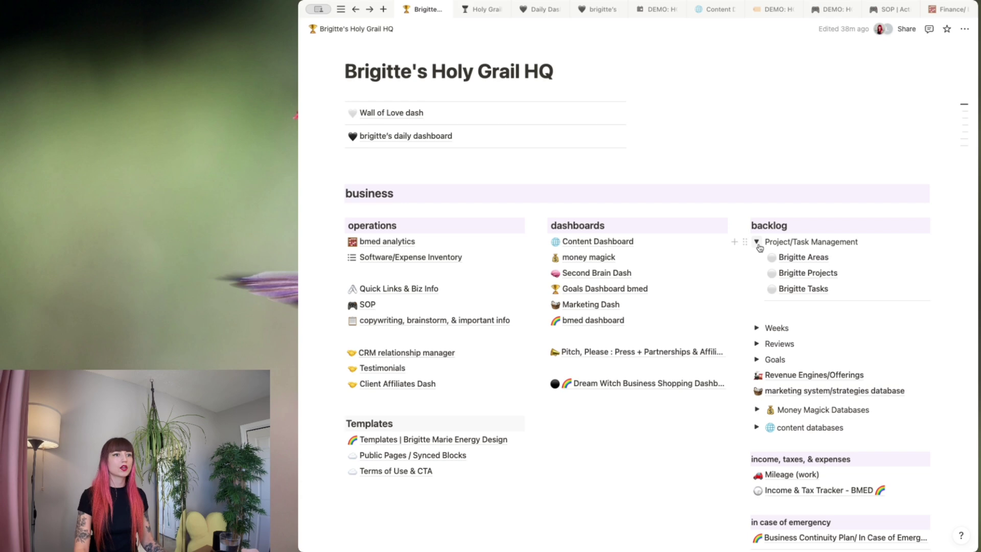
{"action": "left_click", "coordinate": [759, 244]}
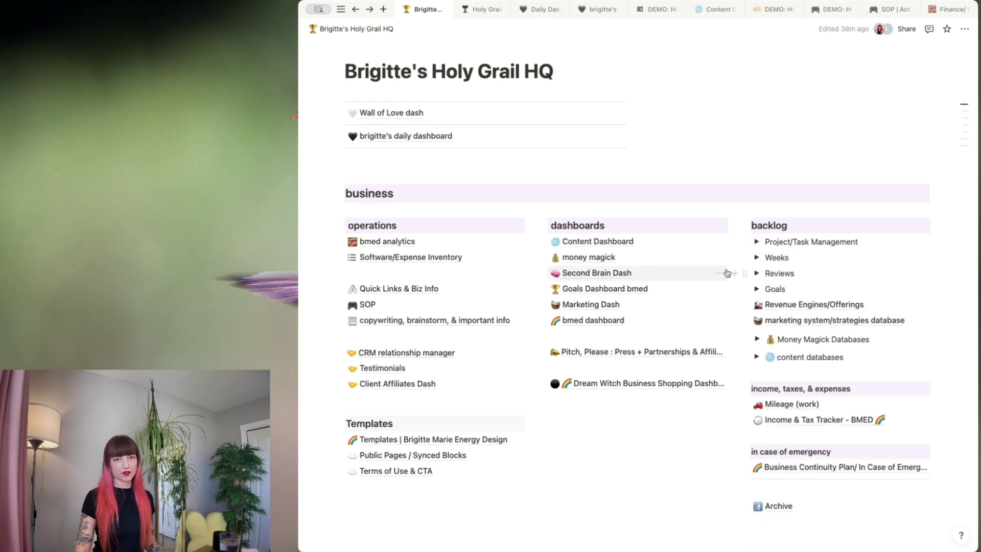
Switch to the Holy Grail HQ - LIVE DEMO page and examine its introduction and its operations, dashboards and backlog lists
{"action": "key", "text": "ctrl+Tab"}
{"action": "scroll", "coordinate": [861, 215], "scroll_direction": "down", "scroll_amount": 2}
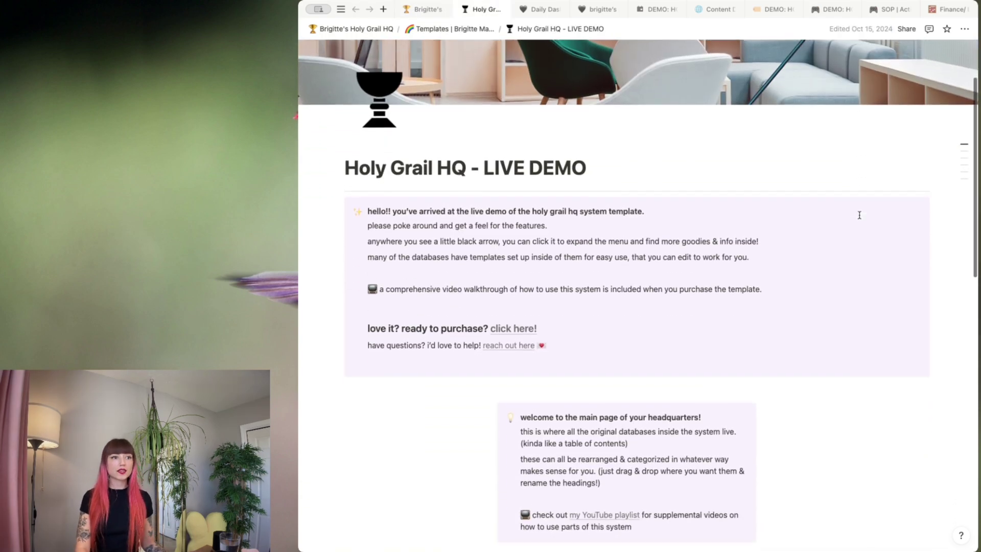
{"action": "scroll", "coordinate": [861, 215], "scroll_direction": "down", "scroll_amount": 4}
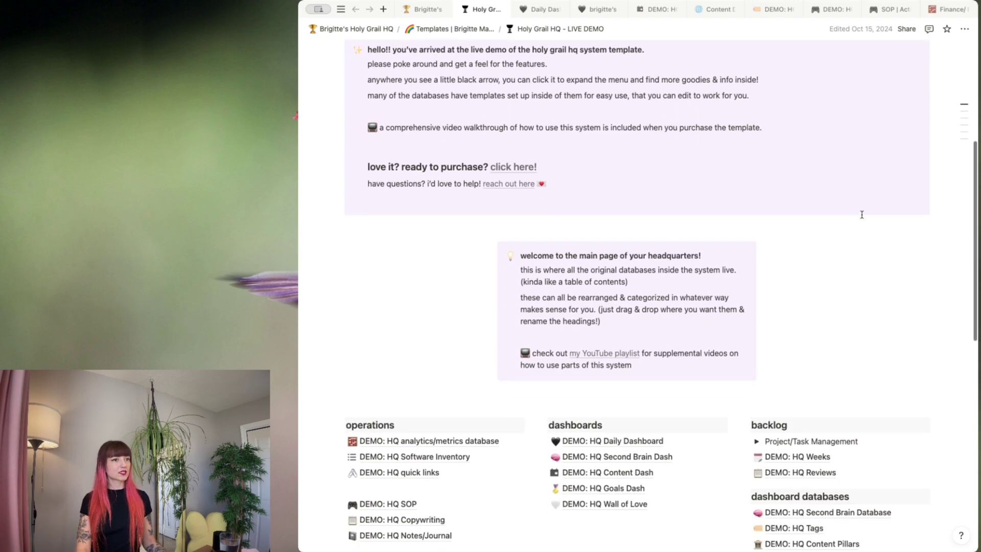
{"action": "scroll", "coordinate": [862, 215], "scroll_direction": "down", "scroll_amount": 4}
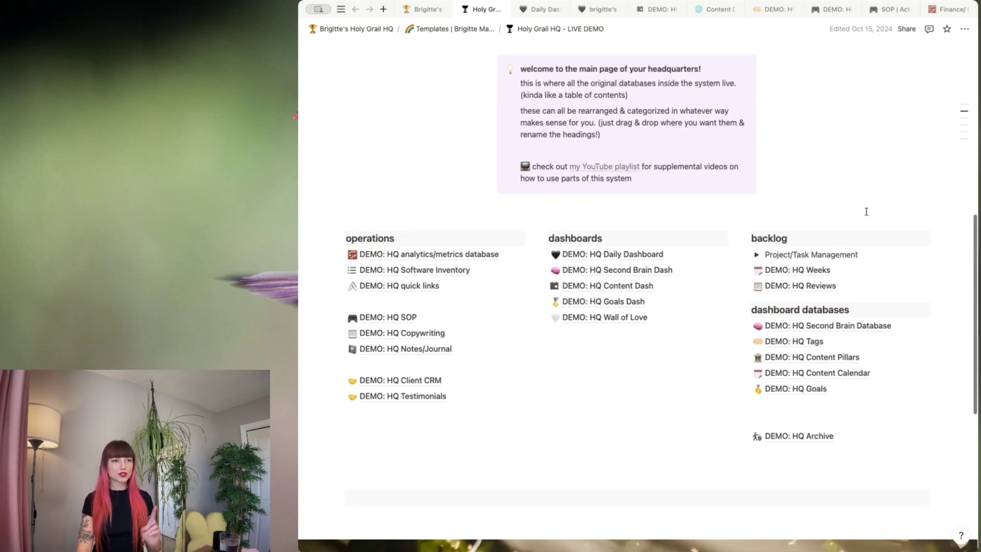
{"action": "scroll", "coordinate": [866, 211], "scroll_direction": "down", "scroll_amount": 1}
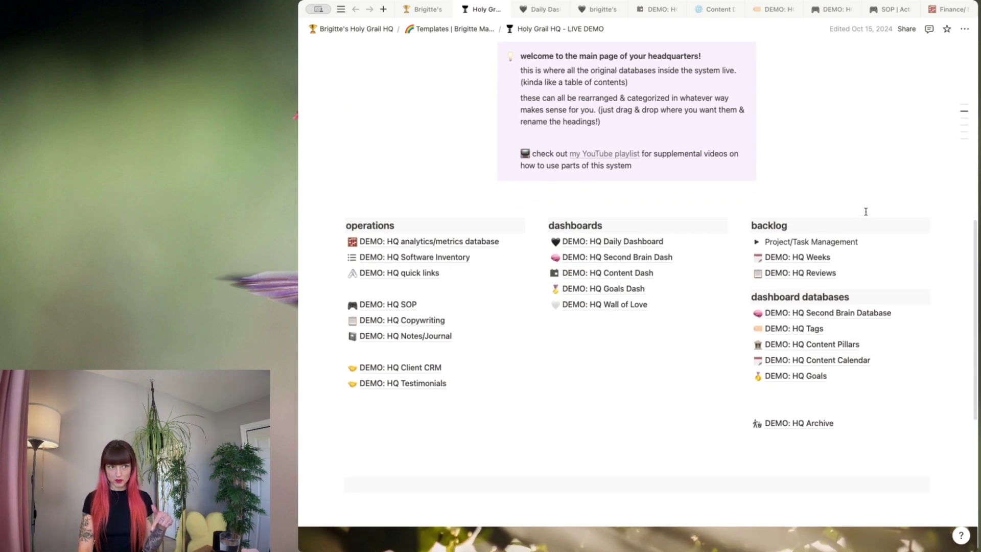
{"action": "scroll", "coordinate": [843, 215], "scroll_direction": "up", "scroll_amount": 5}
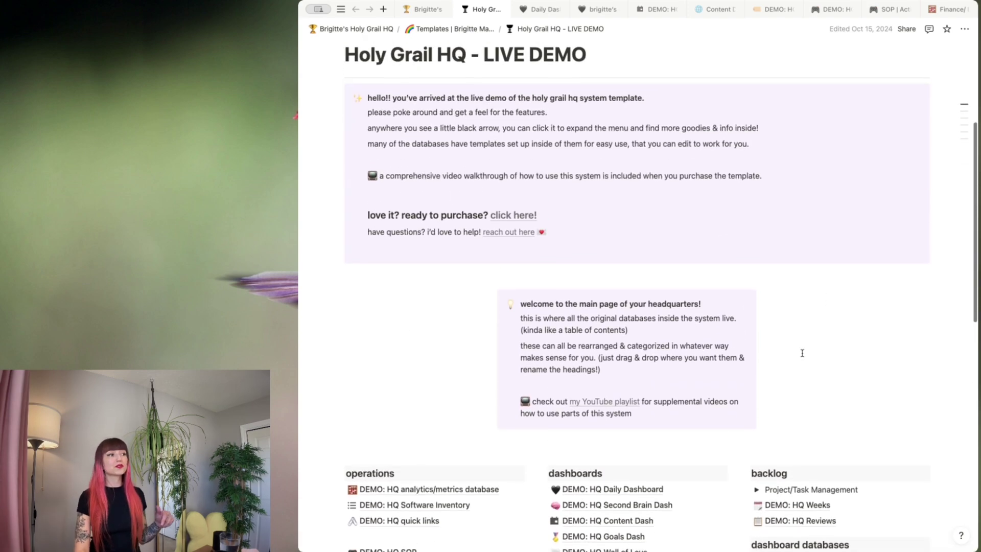
{"action": "scroll", "coordinate": [803, 353], "scroll_direction": "up", "scroll_amount": 4}
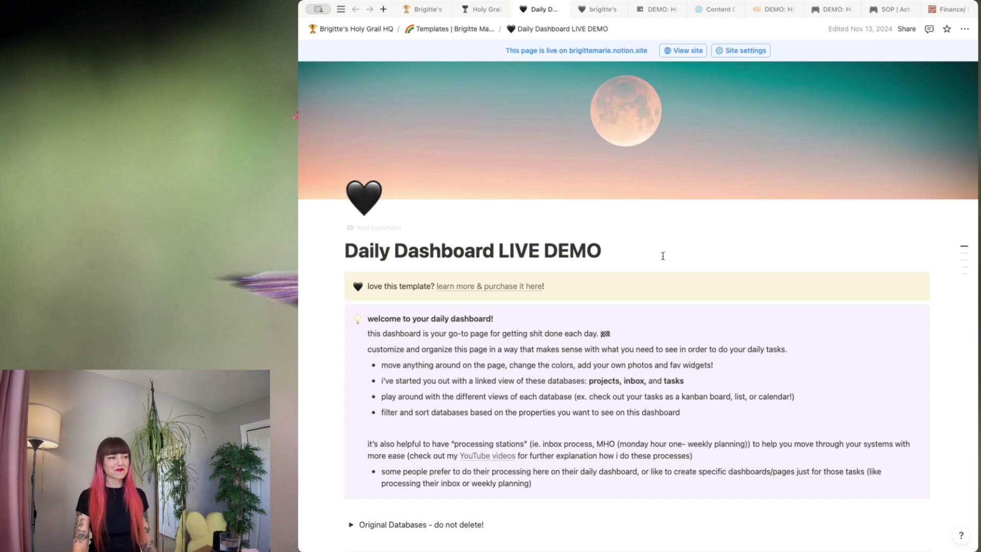
Examine the Daily Dashboard LIVE DEMO page from its introduction through the current projects, inbox and this week - MHO sections
{"action": "scroll", "coordinate": [811, 258], "scroll_direction": "down", "scroll_amount": 8}
{"action": "scroll", "coordinate": [811, 264], "scroll_direction": "down", "scroll_amount": 2}
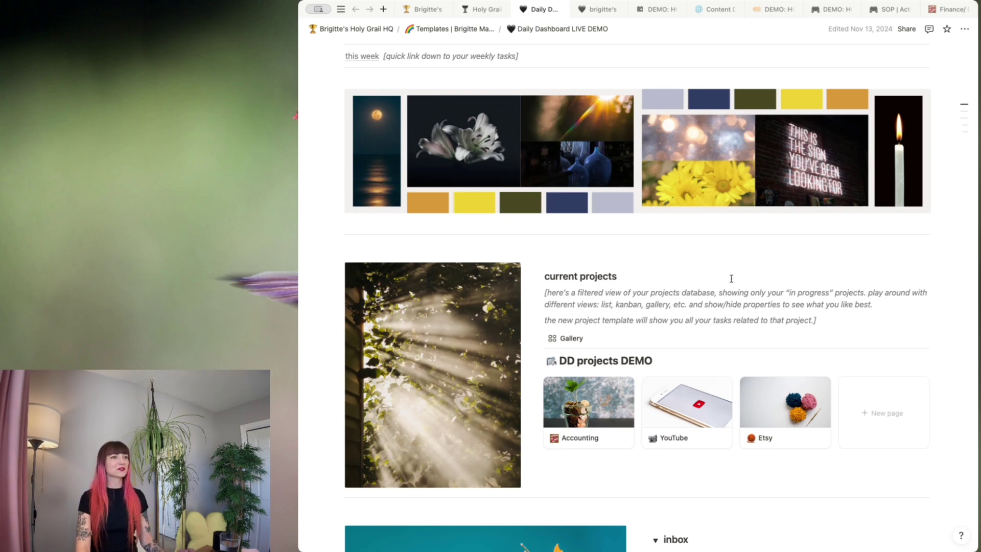
{"action": "scroll", "coordinate": [714, 248], "scroll_direction": "down", "scroll_amount": 3}
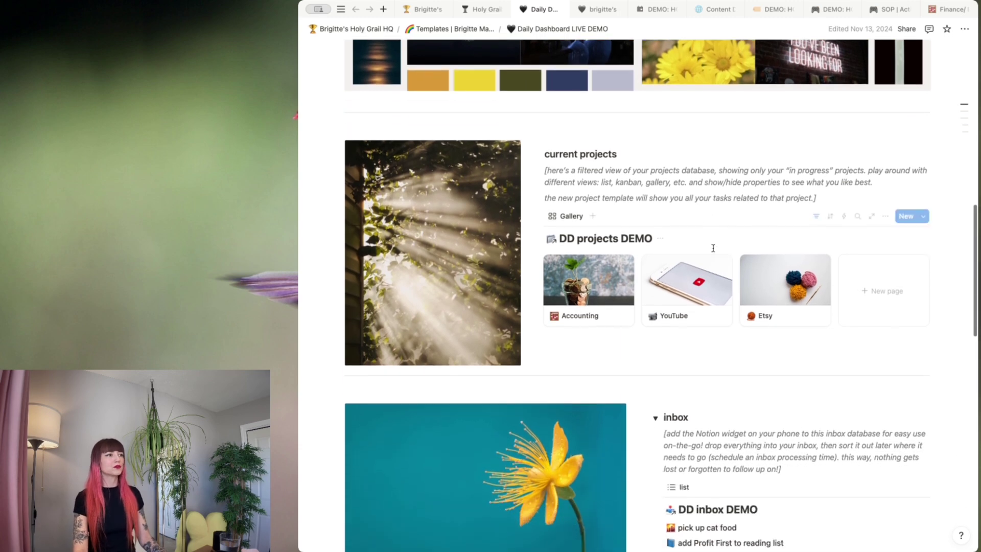
{"action": "scroll", "coordinate": [713, 248], "scroll_direction": "down", "scroll_amount": 4}
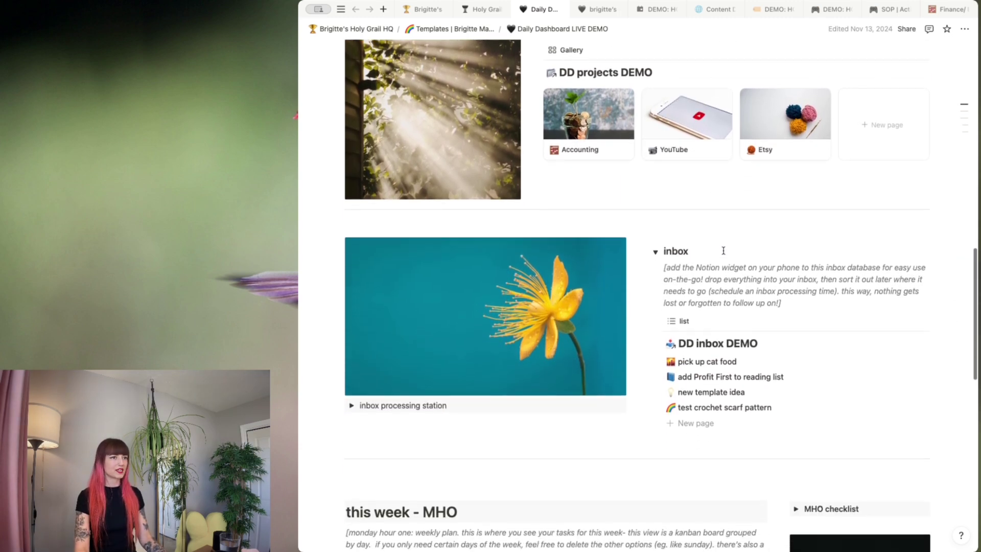
{"action": "scroll", "coordinate": [723, 251], "scroll_direction": "down", "scroll_amount": 7}
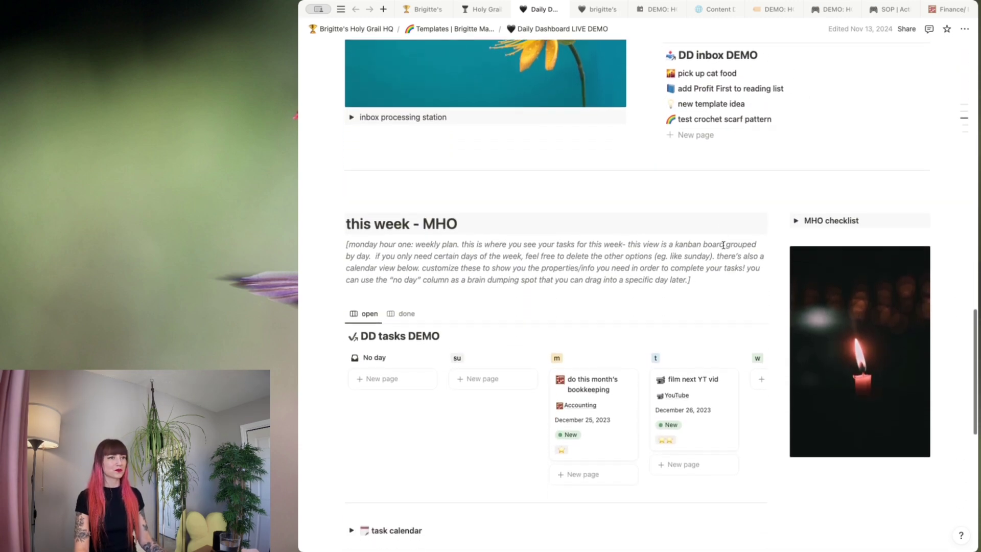
{"action": "scroll", "coordinate": [723, 245], "scroll_direction": "down", "scroll_amount": 1}
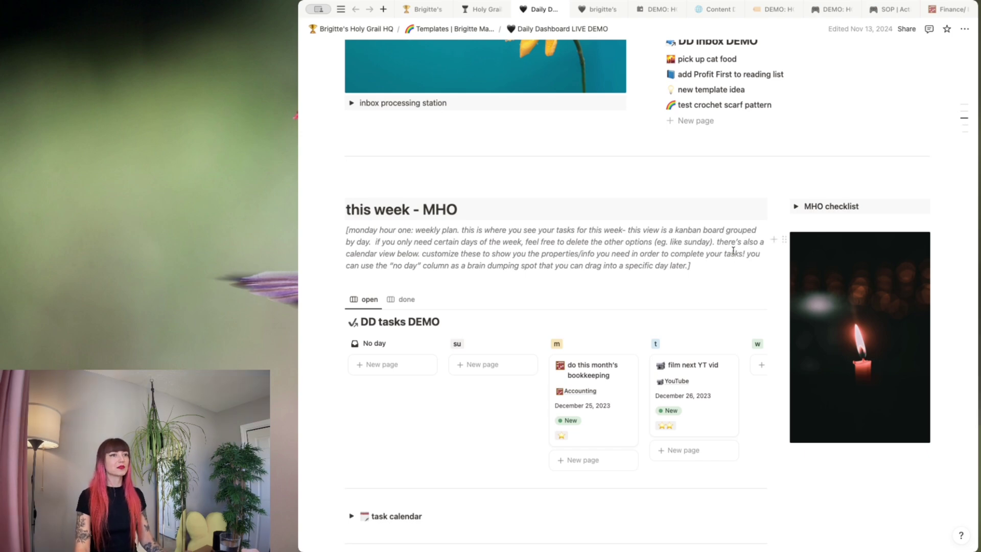
Return to the vision board and current projects gallery on the Daily Dashboard demo and examine them
{"action": "scroll", "coordinate": [734, 251], "scroll_direction": "up", "scroll_amount": 3}
{"action": "scroll", "coordinate": [734, 254], "scroll_direction": "up", "scroll_amount": 3}
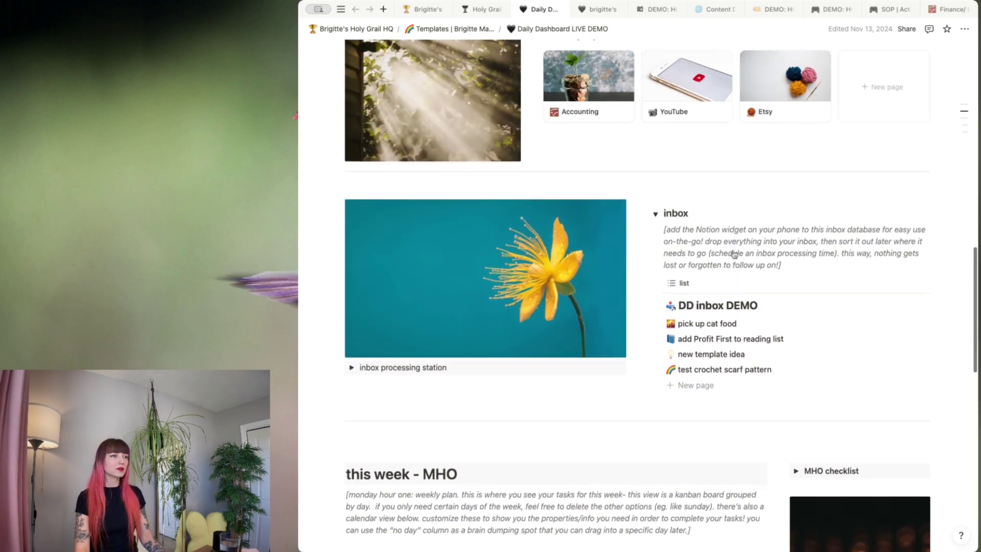
{"action": "scroll", "coordinate": [734, 254], "scroll_direction": "up", "scroll_amount": 10}
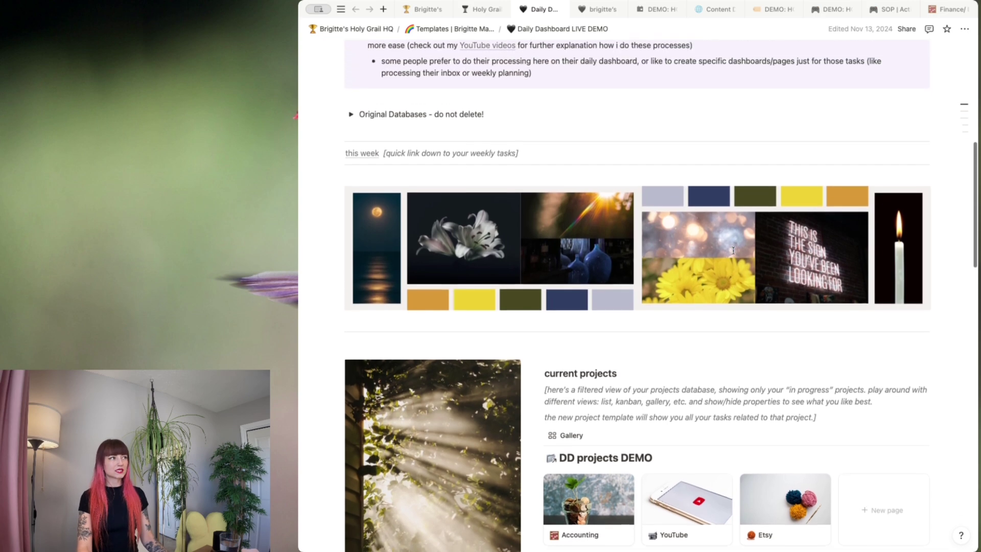
{"action": "scroll", "coordinate": [733, 251], "scroll_direction": "down", "scroll_amount": 1}
{"action": "scroll", "coordinate": [734, 253], "scroll_direction": "down", "scroll_amount": 2}
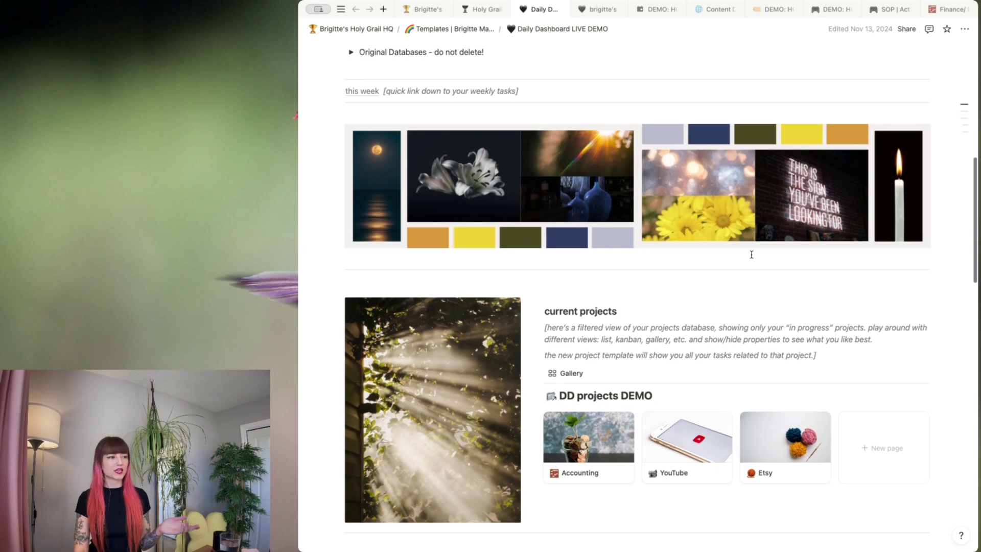
{"action": "scroll", "coordinate": [752, 254], "scroll_direction": "down", "scroll_amount": 1}
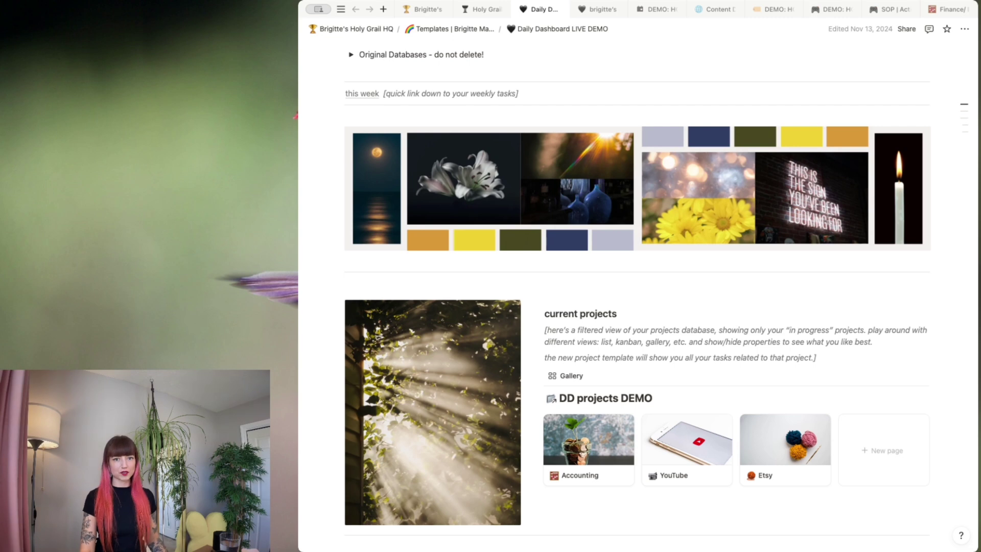
Switch to the personal daily dashboard and examine its vision board, affirmations and Projects board
{"action": "key", "text": "ctrl+Tab"}
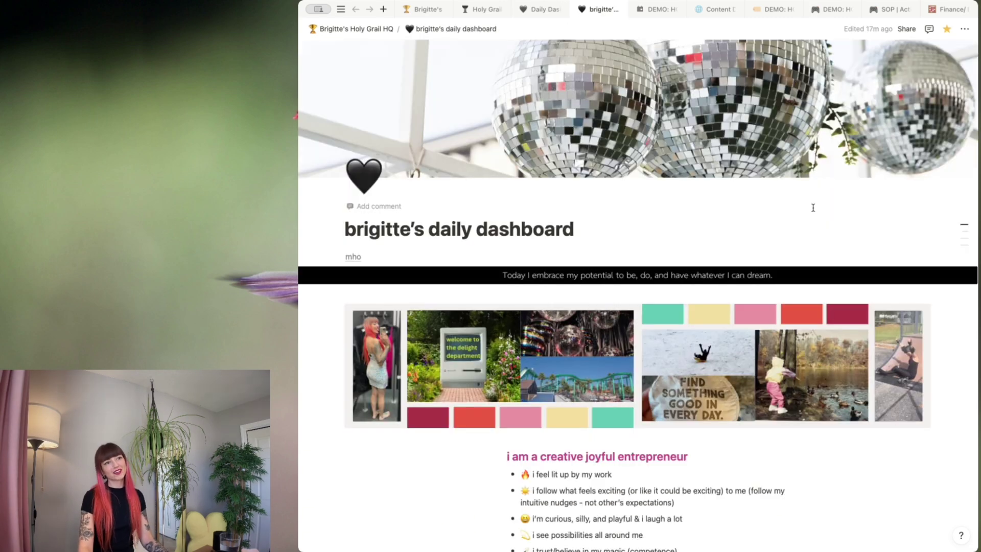
{"action": "scroll", "coordinate": [751, 347], "scroll_direction": "down", "scroll_amount": 2}
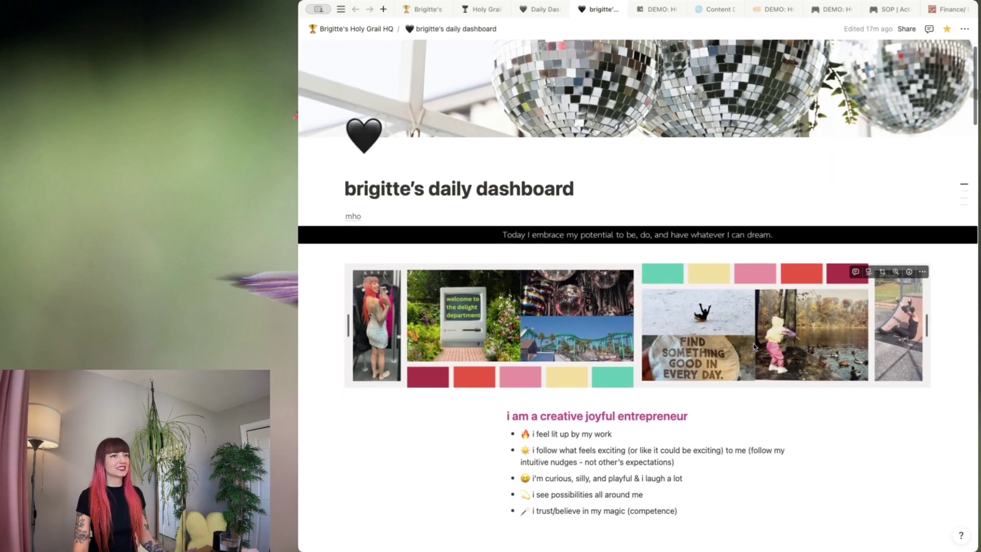
{"action": "scroll", "coordinate": [754, 347], "scroll_direction": "down", "scroll_amount": 10}
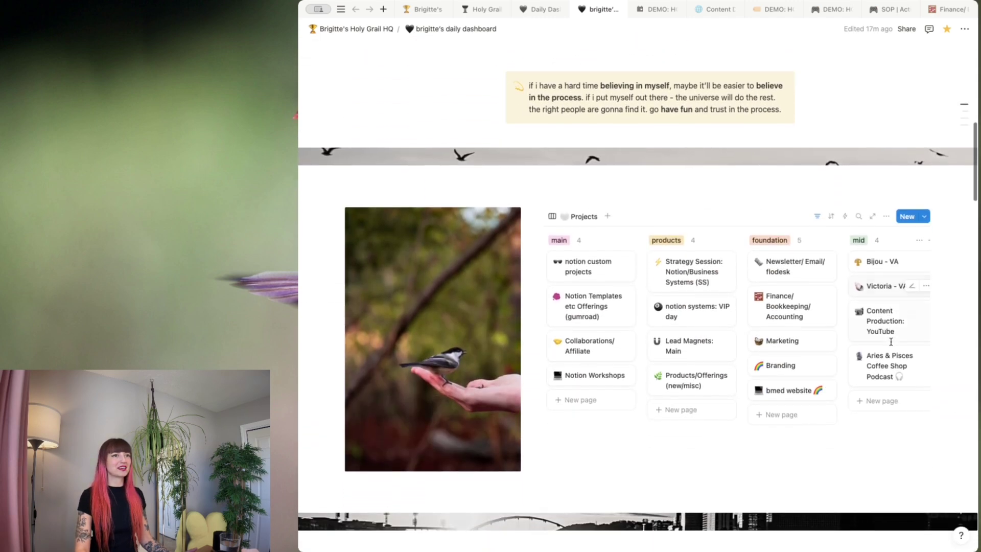
{"action": "scroll", "coordinate": [891, 341], "scroll_direction": "down", "scroll_amount": 2}
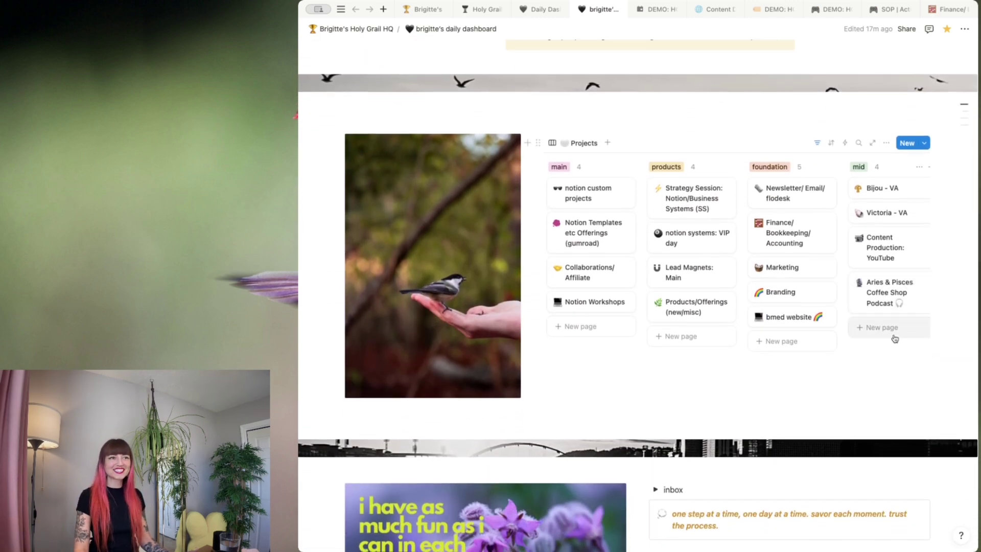
{"action": "scroll", "coordinate": [894, 336], "scroll_direction": "down", "scroll_amount": 4}
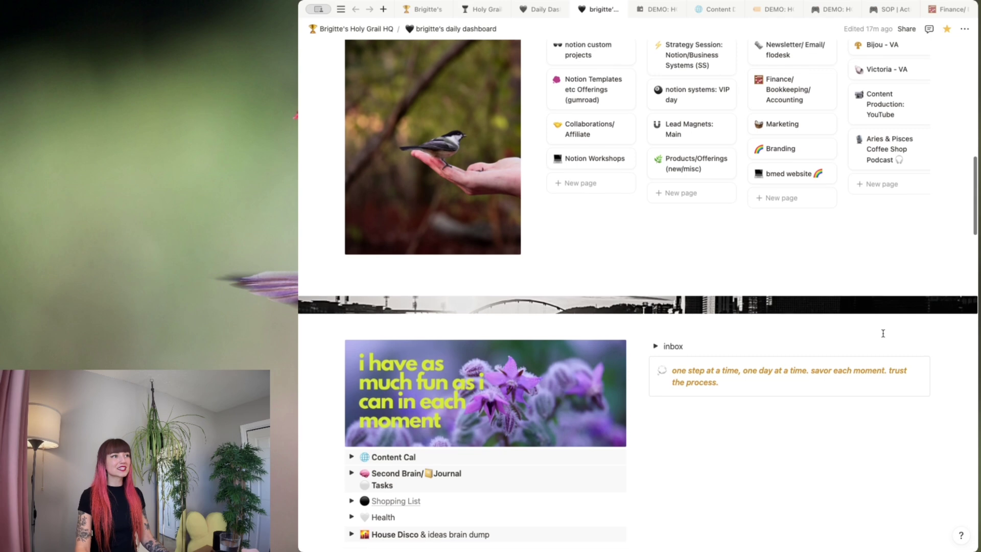
{"action": "scroll", "coordinate": [884, 334], "scroll_direction": "up", "scroll_amount": 6}
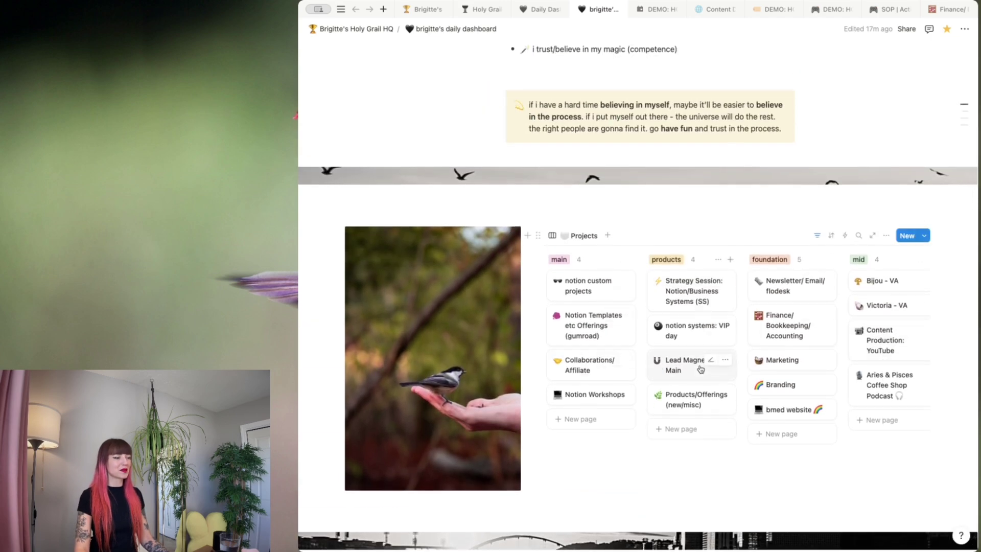
Examine the personal dashboard's inbox, collapsed lists such as Content Cal and Currently Reading, and the mho weekly task board
{"action": "scroll", "coordinate": [701, 369], "scroll_direction": "down", "scroll_amount": 10}
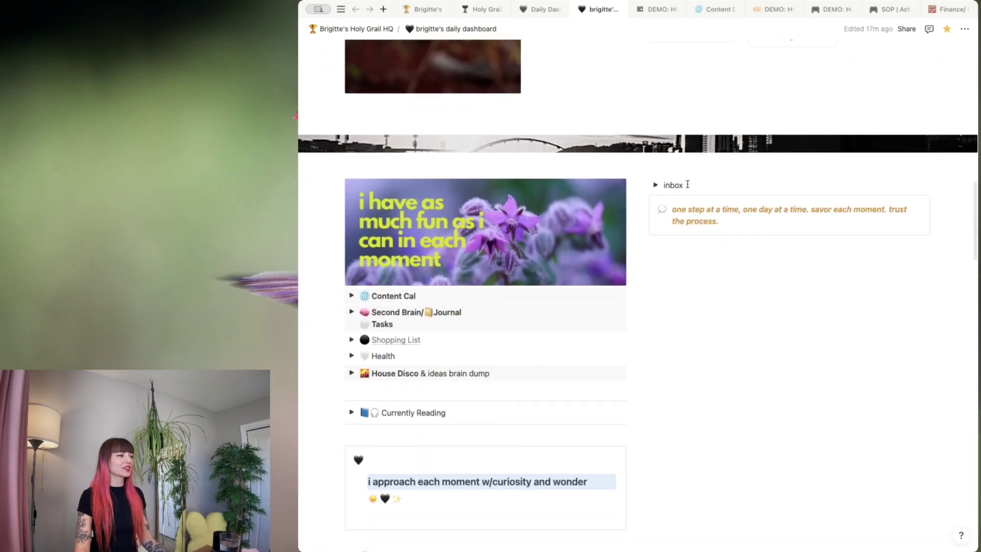
{"action": "left_click", "coordinate": [703, 190]}
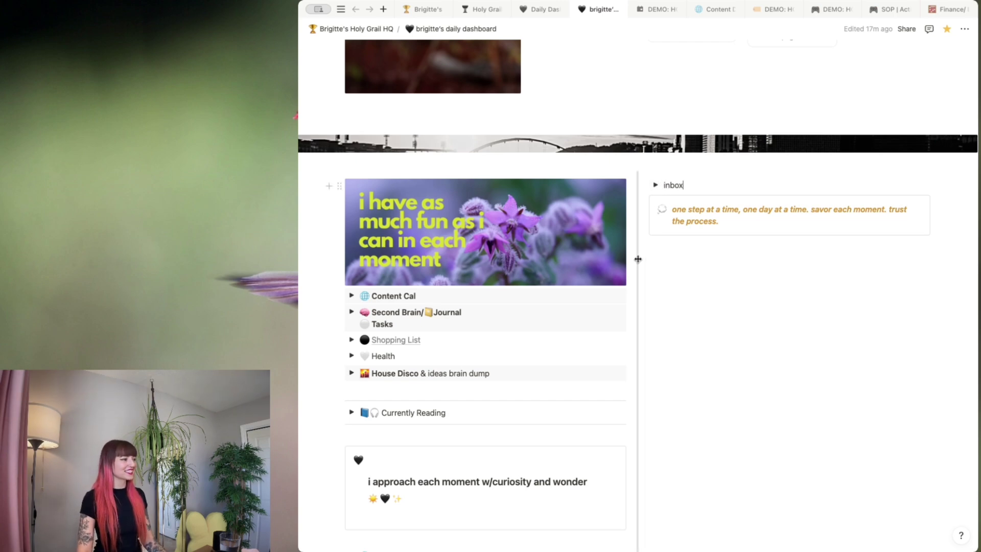
{"action": "scroll", "coordinate": [664, 262], "scroll_direction": "down", "scroll_amount": 1}
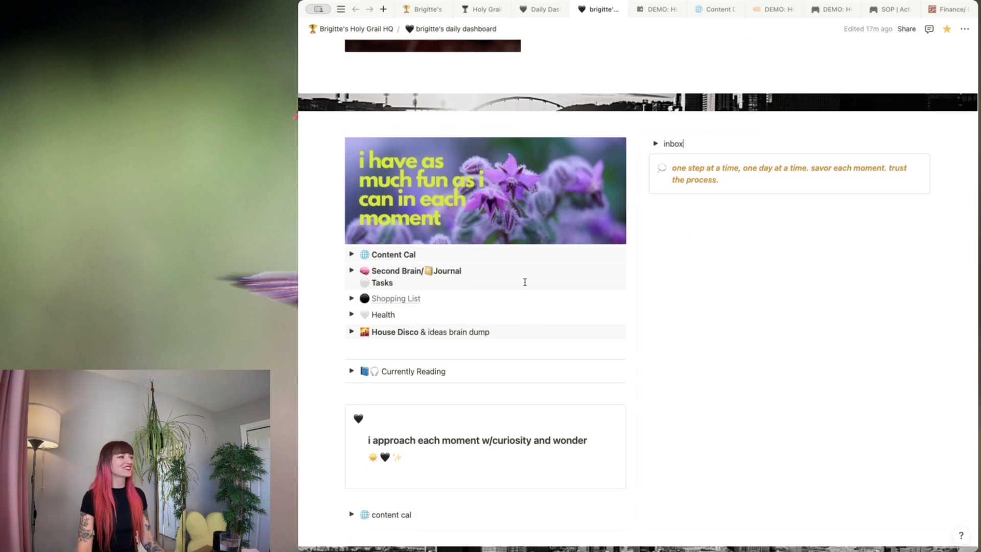
{"action": "scroll", "coordinate": [694, 294], "scroll_direction": "down", "scroll_amount": 5}
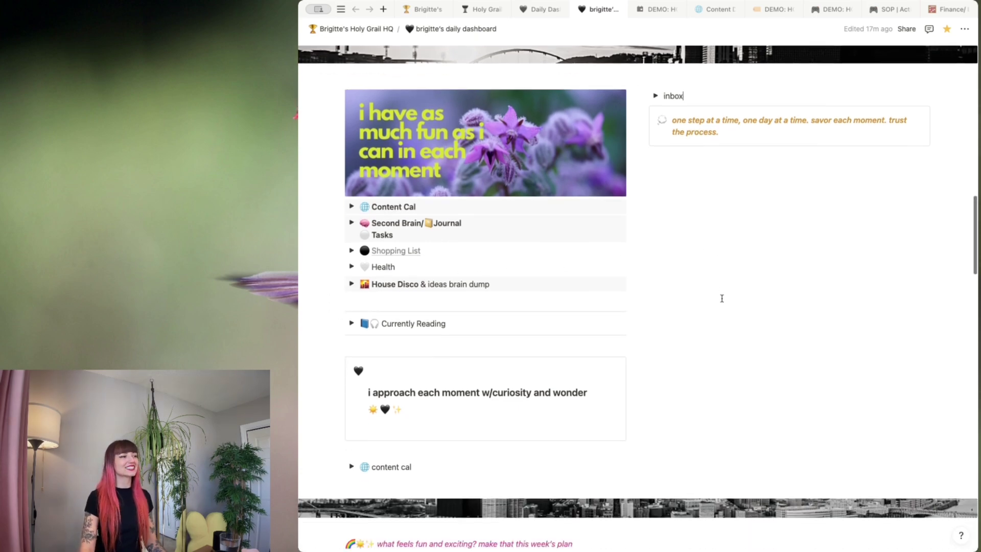
{"action": "scroll", "coordinate": [723, 294], "scroll_direction": "down", "scroll_amount": 1}
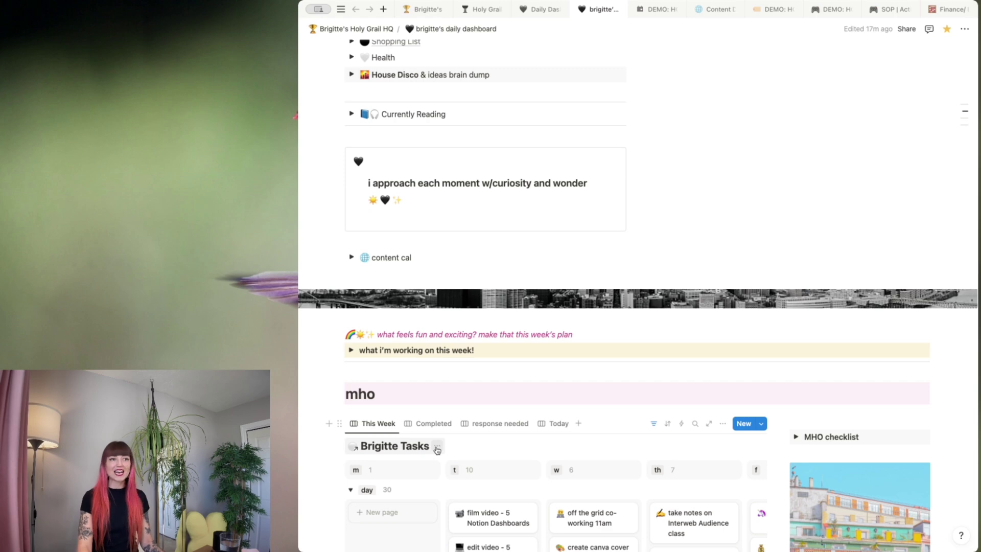
{"action": "scroll", "coordinate": [641, 407], "scroll_direction": "up", "scroll_amount": 1}
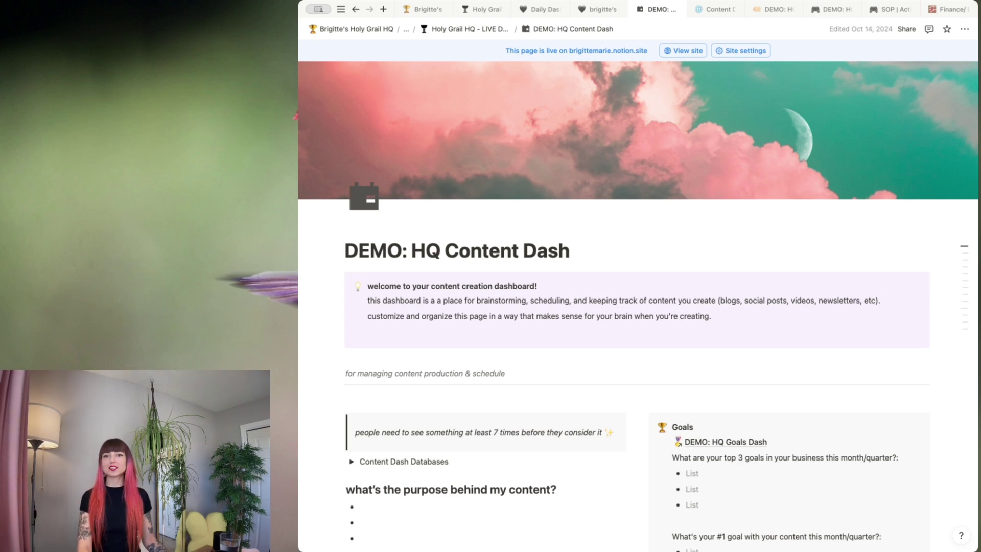
Examine the DEMO: HQ Content Dash page from its introduction through goals, archetypes and content pillars to the editorial calendar
{"action": "scroll", "coordinate": [787, 262], "scroll_direction": "down", "scroll_amount": 2}
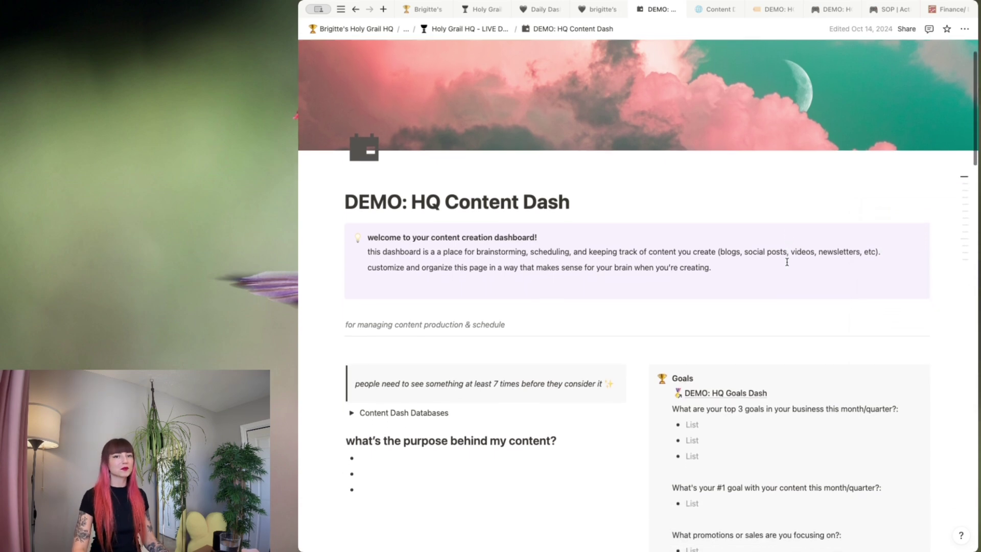
{"action": "scroll", "coordinate": [787, 262], "scroll_direction": "down", "scroll_amount": 8}
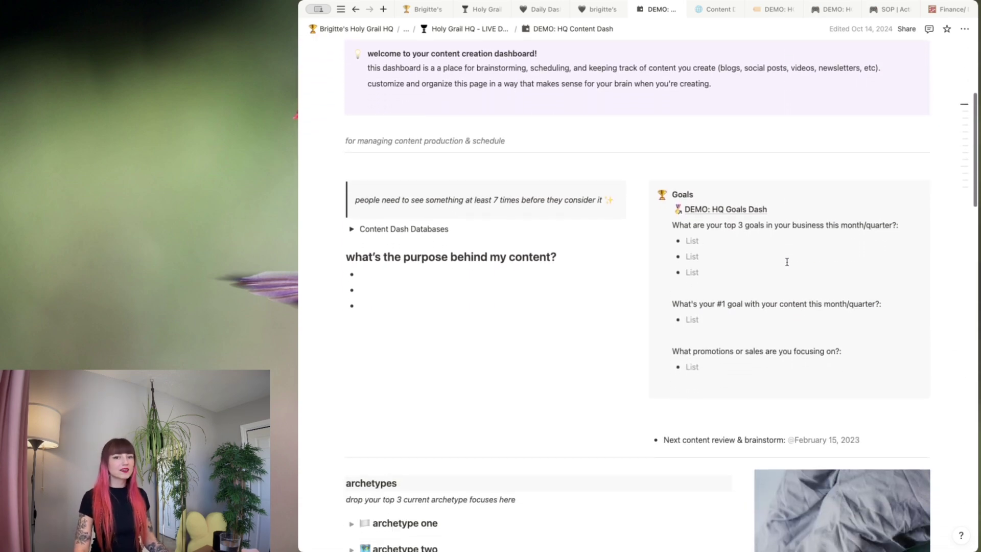
{"action": "scroll", "coordinate": [793, 262], "scroll_direction": "down", "scroll_amount": 3}
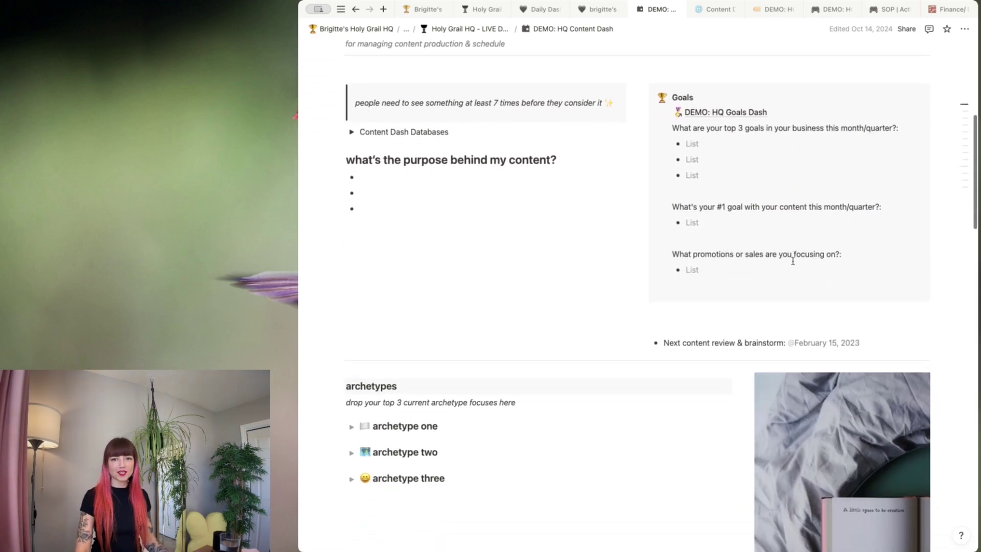
{"action": "scroll", "coordinate": [793, 261], "scroll_direction": "down", "scroll_amount": 6}
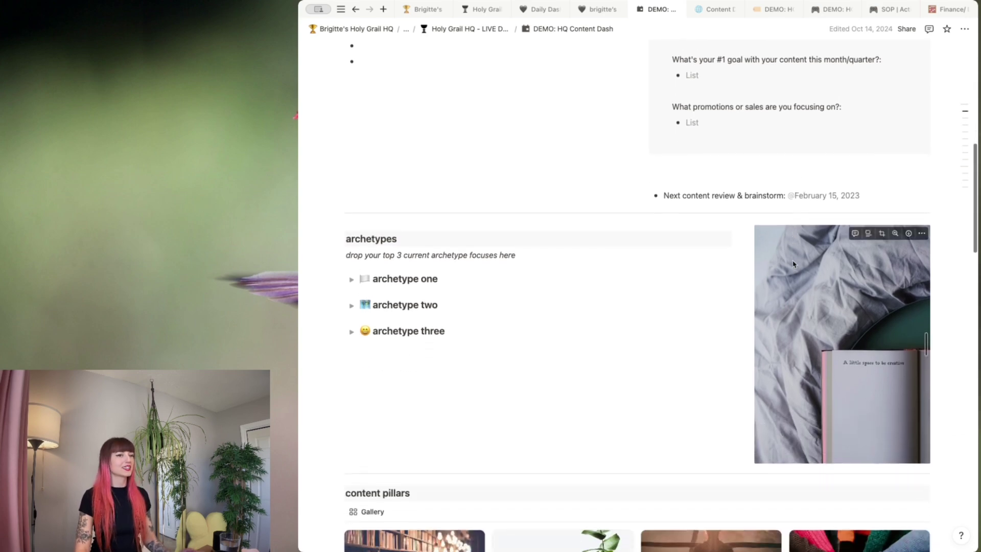
{"action": "scroll", "coordinate": [793, 264], "scroll_direction": "down", "scroll_amount": 3}
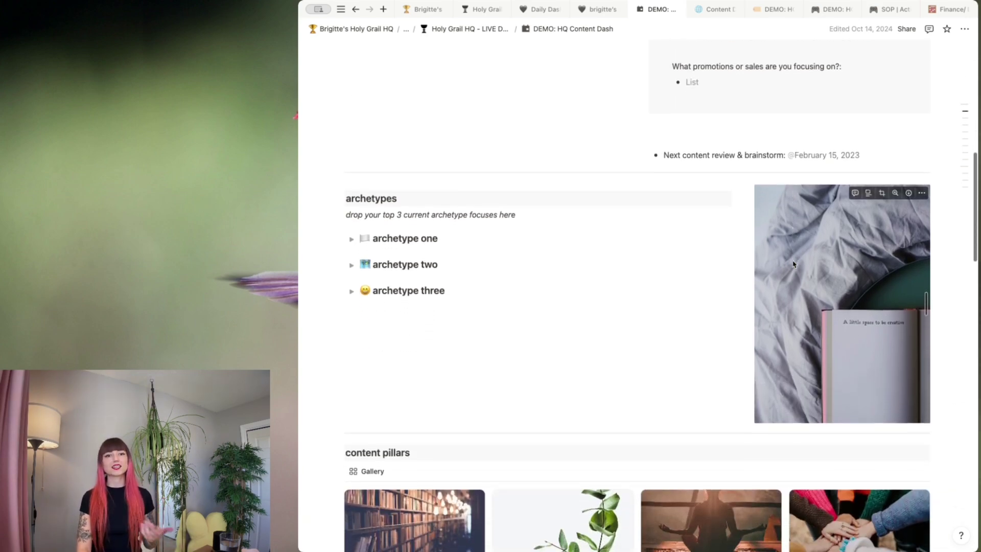
{"action": "scroll", "coordinate": [793, 263], "scroll_direction": "down", "scroll_amount": 20}
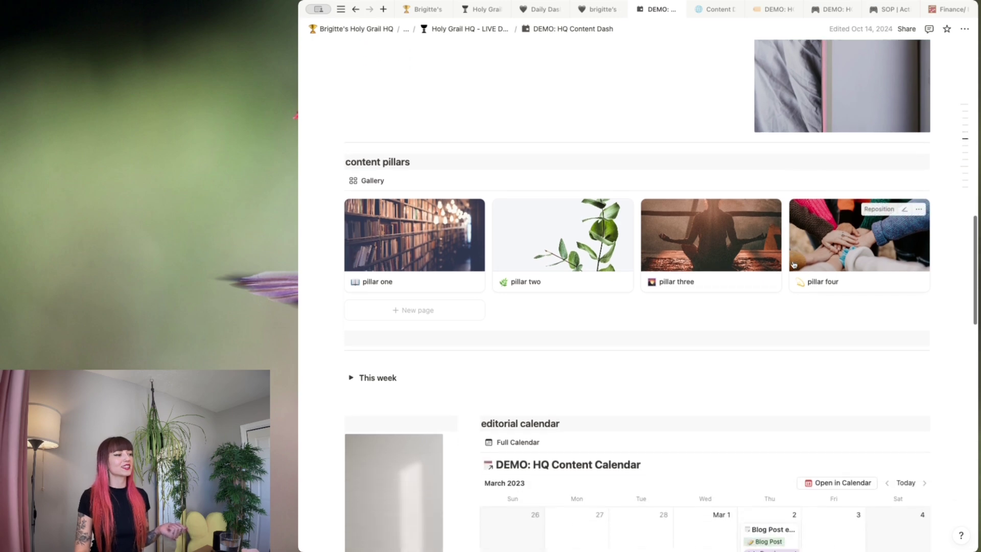
{"action": "scroll", "coordinate": [793, 264], "scroll_direction": "down", "scroll_amount": 3}
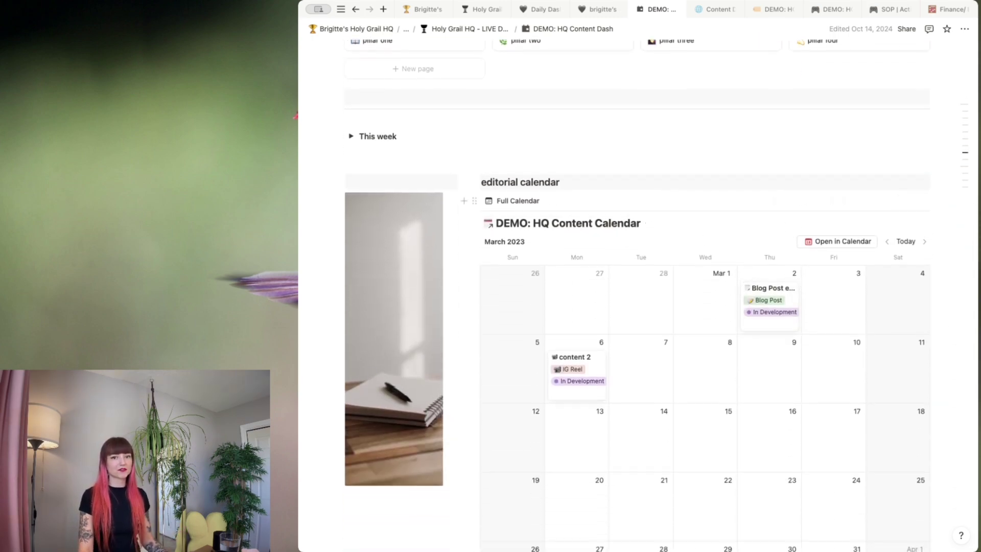
{"action": "scroll", "coordinate": [491, 295], "scroll_direction": "down", "scroll_amount": 3}
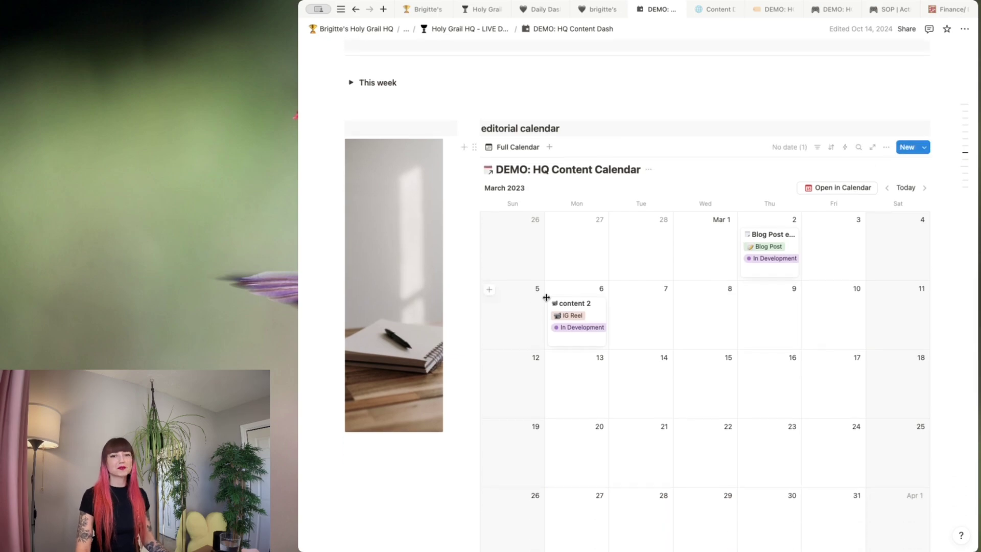
Review the Content Dash's purpose and Goals sections again, then its content pillars and the entries in the HQ Content Calendar
{"action": "scroll", "coordinate": [588, 294], "scroll_direction": "up", "scroll_amount": 10}
{"action": "scroll", "coordinate": [726, 213], "scroll_direction": "down", "scroll_amount": 3}
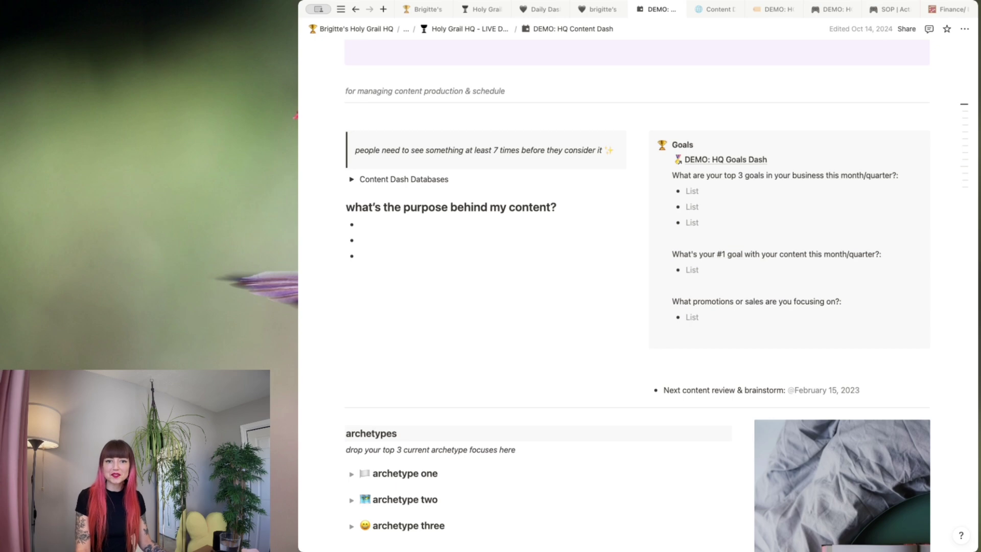
{"action": "scroll", "coordinate": [747, 278], "scroll_direction": "up", "scroll_amount": 5}
{"action": "scroll", "coordinate": [744, 278], "scroll_direction": "down", "scroll_amount": 5}
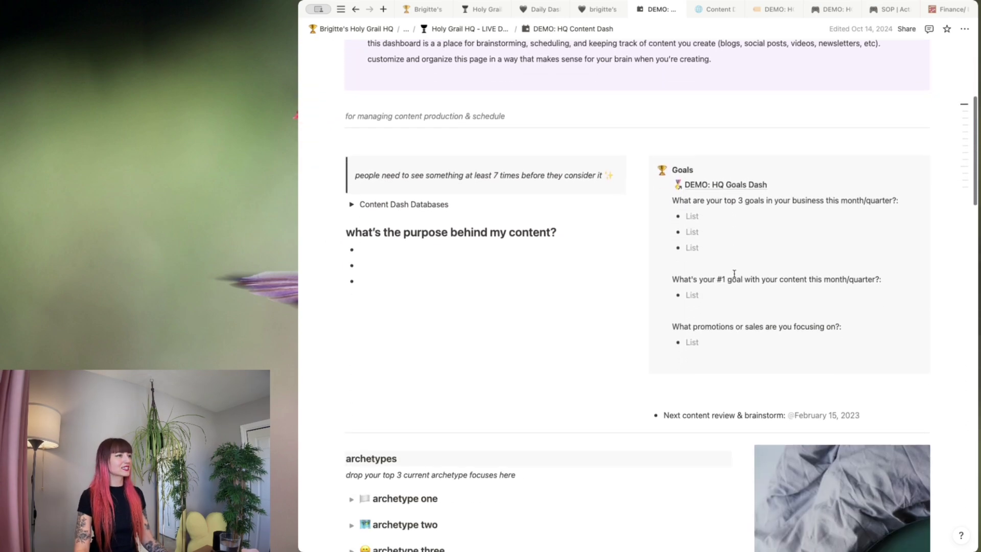
{"action": "scroll", "coordinate": [735, 274], "scroll_direction": "down", "scroll_amount": 10}
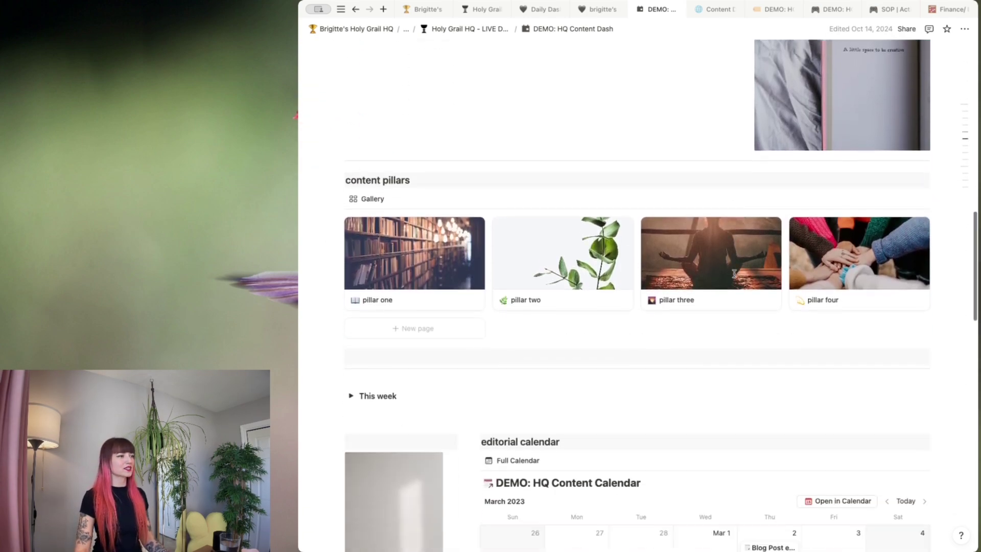
{"action": "scroll", "coordinate": [734, 273], "scroll_direction": "down", "scroll_amount": 6}
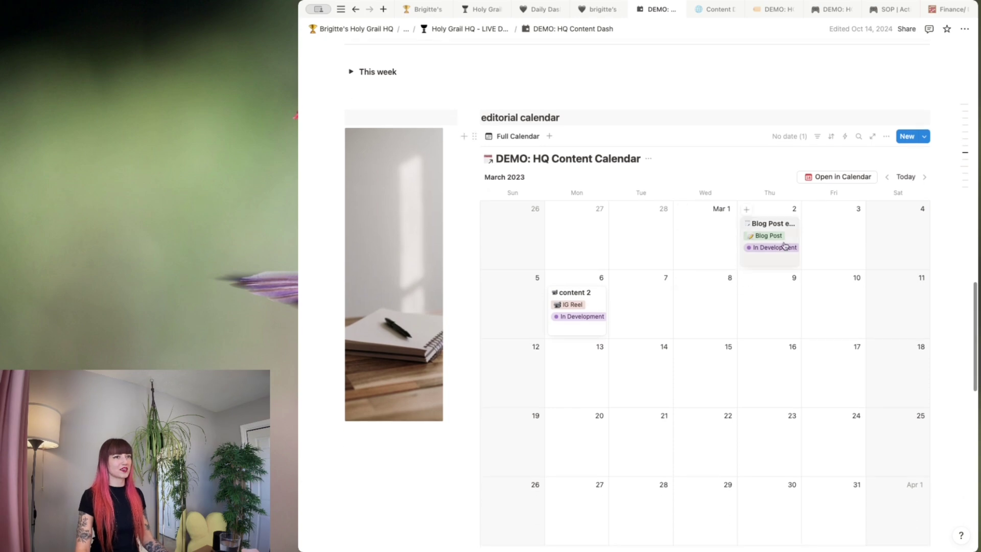
{"action": "scroll", "coordinate": [785, 246], "scroll_direction": "down", "scroll_amount": 1}
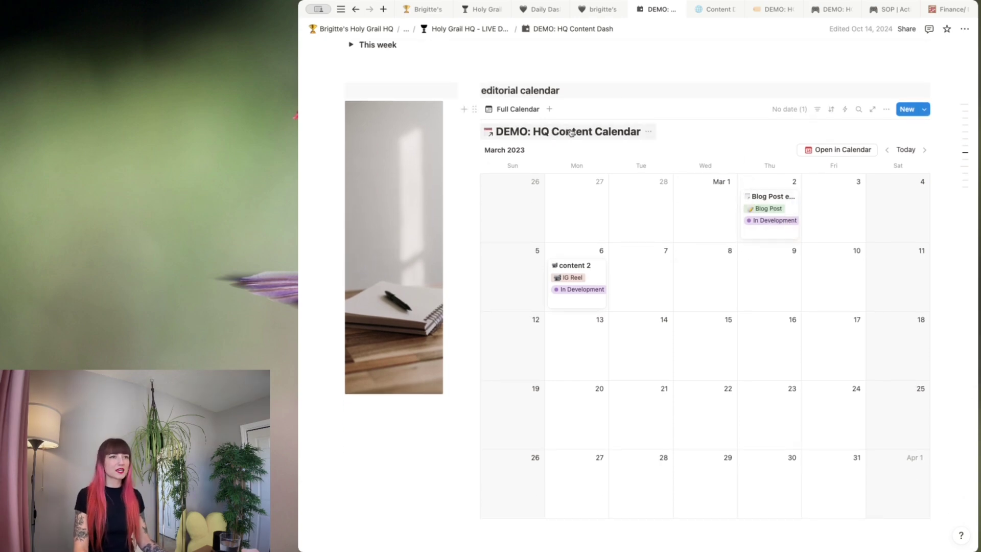
{"action": "scroll", "coordinate": [578, 129], "scroll_direction": "down", "scroll_amount": 2}
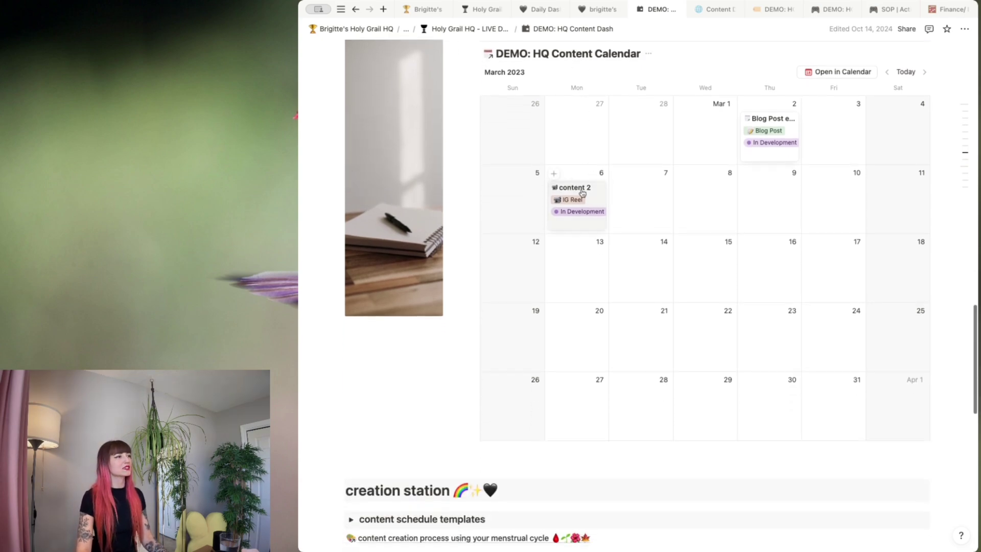
Examine the creation station, expanding the in-development Content Calendar and reviewing the brainstorm area and the Content Calendar ideas (pitches) table
{"action": "scroll", "coordinate": [607, 192], "scroll_direction": "down", "scroll_amount": 6}
{"action": "scroll", "coordinate": [607, 190], "scroll_direction": "down", "scroll_amount": 1}
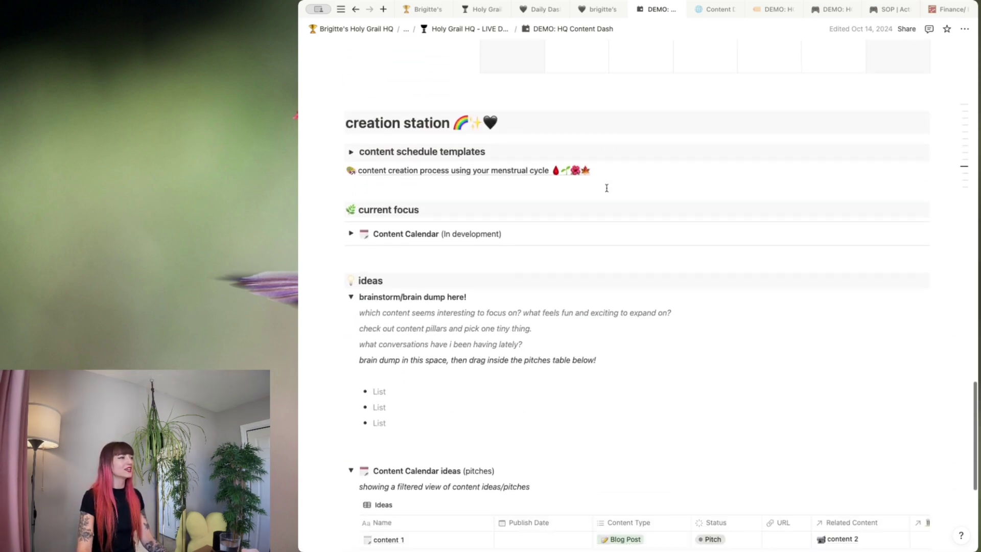
{"action": "scroll", "coordinate": [436, 215], "scroll_direction": "down", "scroll_amount": 1}
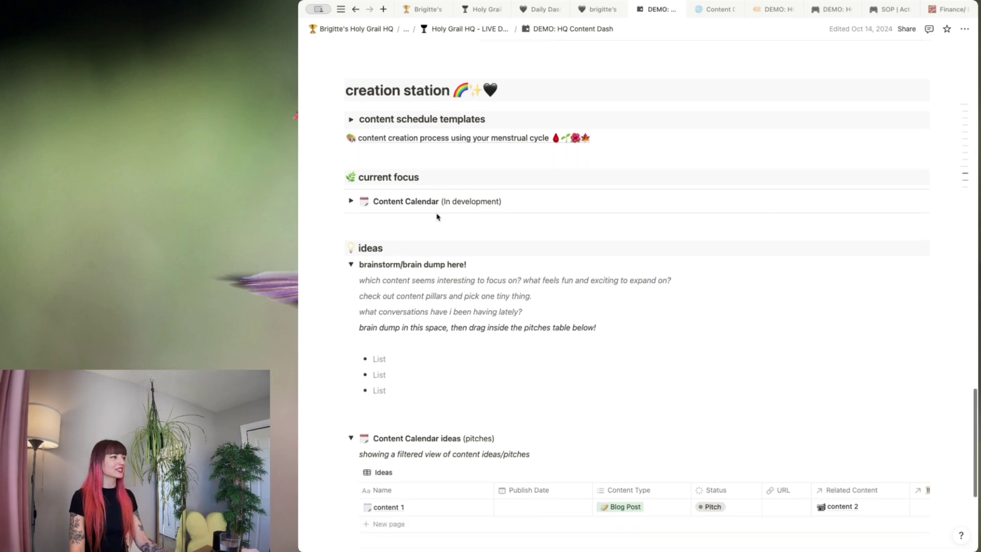
{"action": "left_click", "coordinate": [351, 201]}
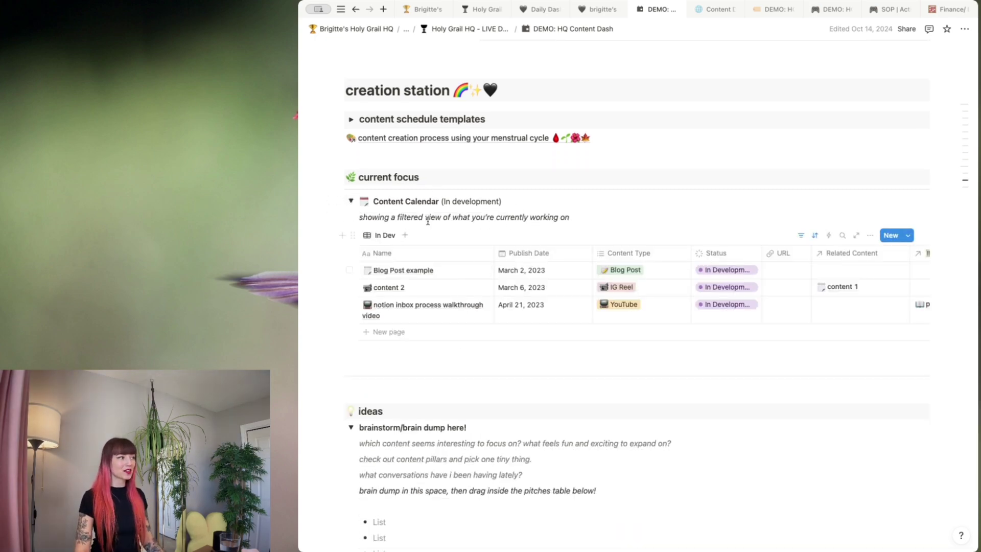
{"action": "scroll", "coordinate": [409, 219], "scroll_direction": "down", "scroll_amount": 4}
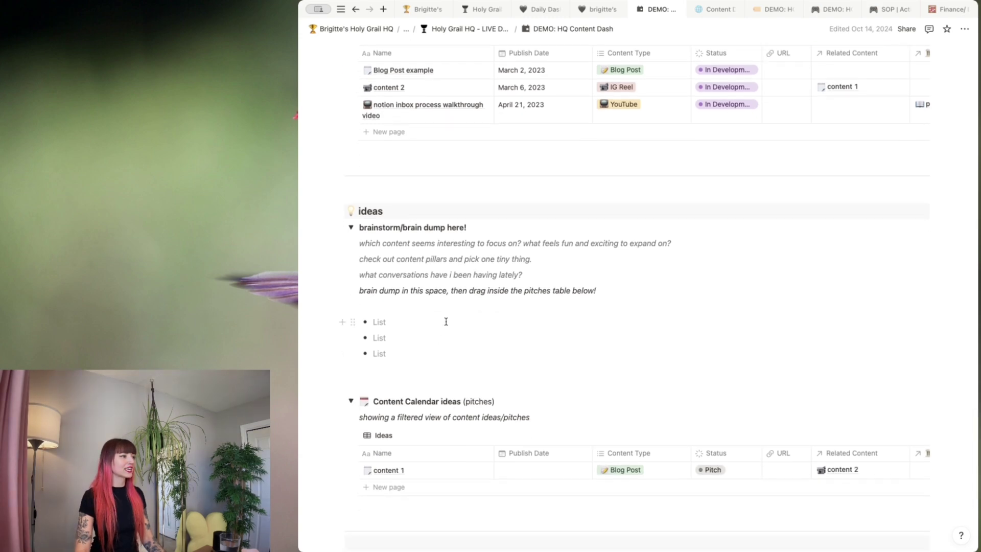
{"action": "scroll", "coordinate": [444, 322], "scroll_direction": "down", "scroll_amount": 2}
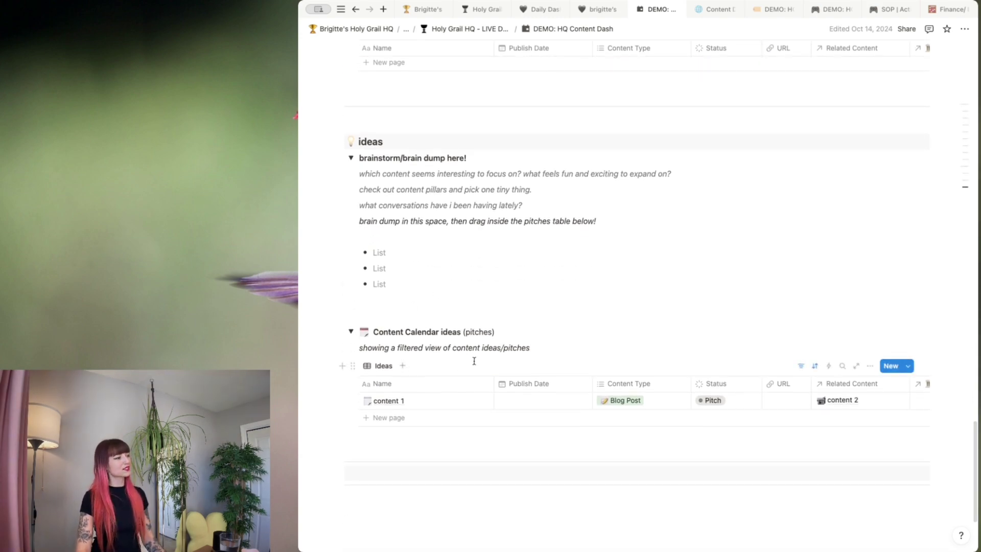
{"action": "scroll", "coordinate": [473, 358], "scroll_direction": "down", "scroll_amount": 2}
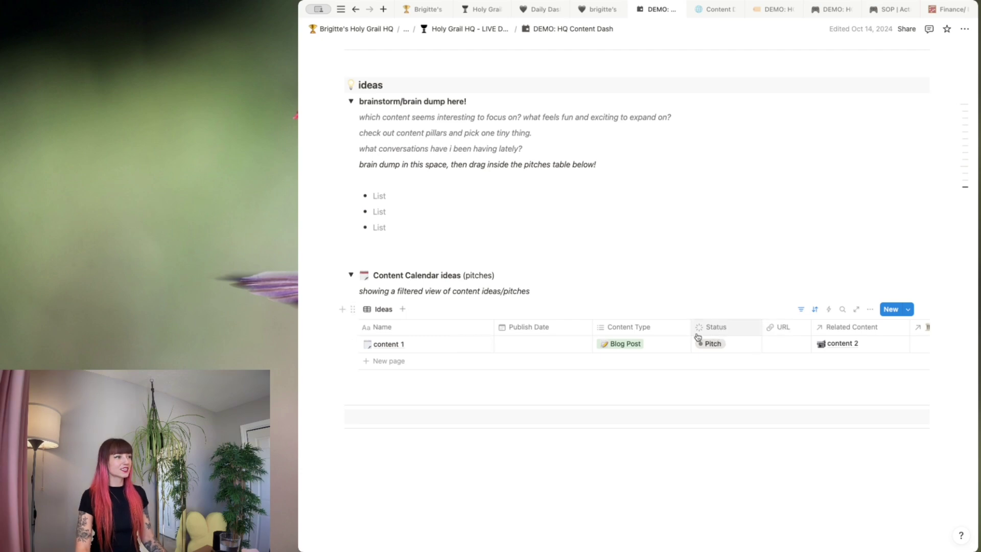
{"action": "scroll", "coordinate": [697, 333], "scroll_direction": "up", "scroll_amount": 3}
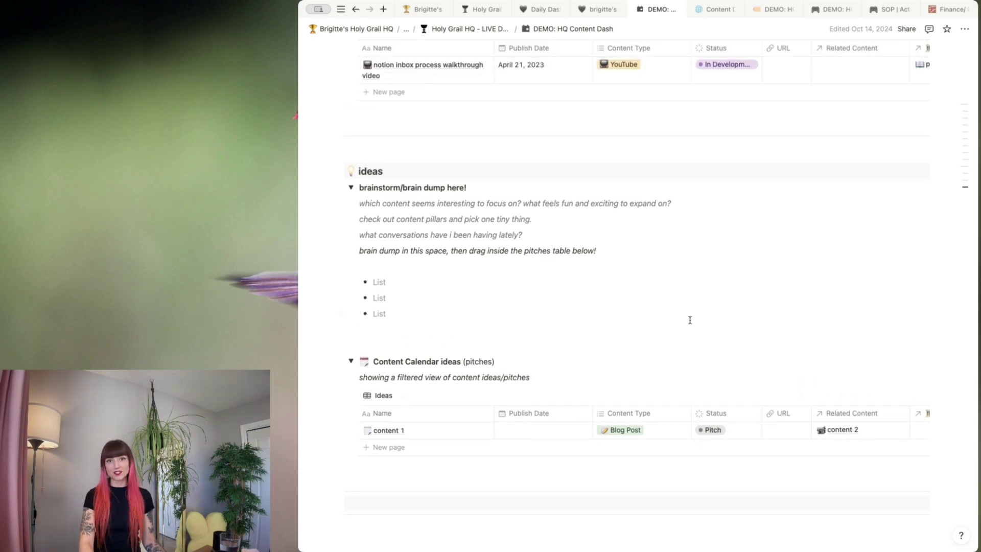
{"action": "scroll", "coordinate": [706, 349], "scroll_direction": "up", "scroll_amount": 10}
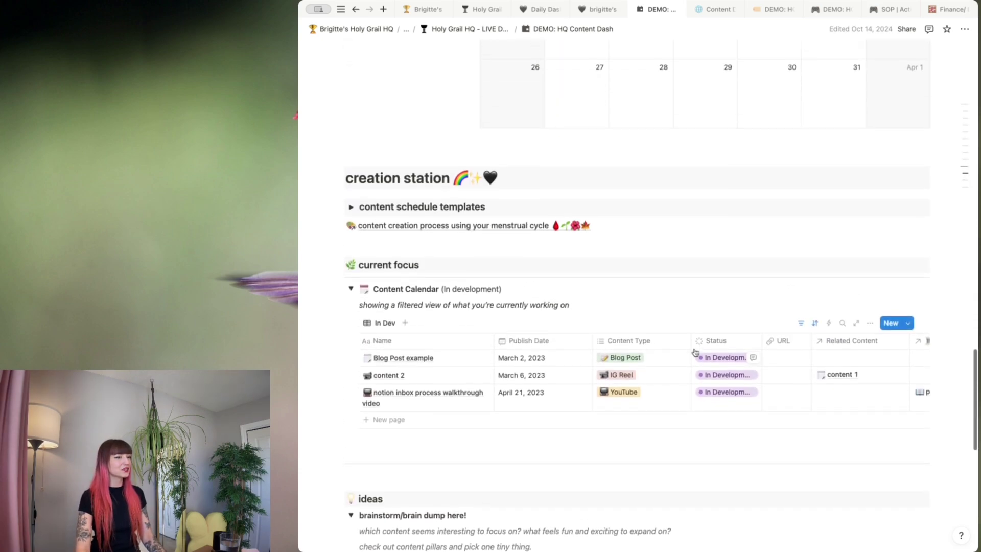
Switch to the personal Content Dashboard and look through it from the Goal Box and archetypes to the Editorial Calendar
{"action": "key", "text": "ctrl+Tab"}
{"action": "scroll", "coordinate": [925, 225], "scroll_direction": "down", "scroll_amount": 6}
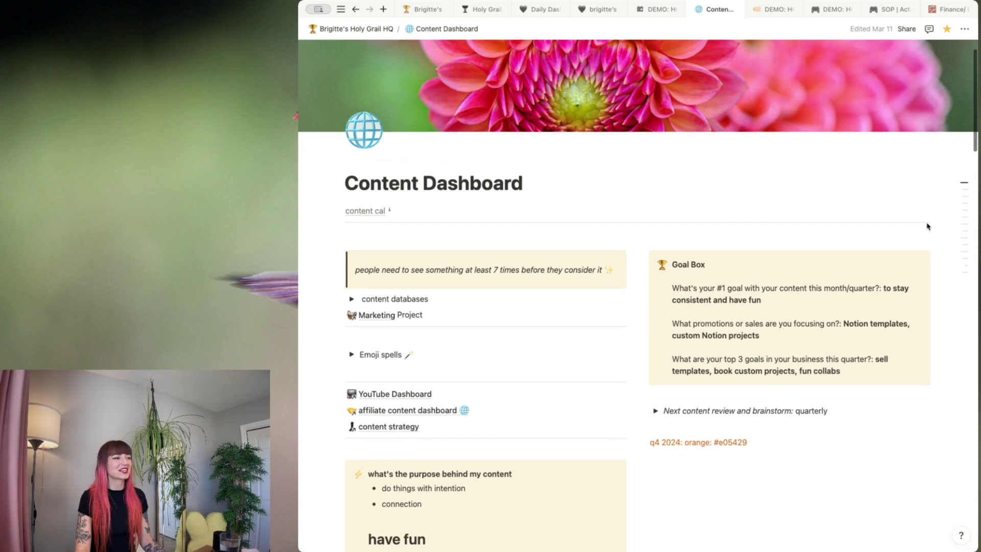
{"action": "scroll", "coordinate": [894, 225], "scroll_direction": "down", "scroll_amount": 7}
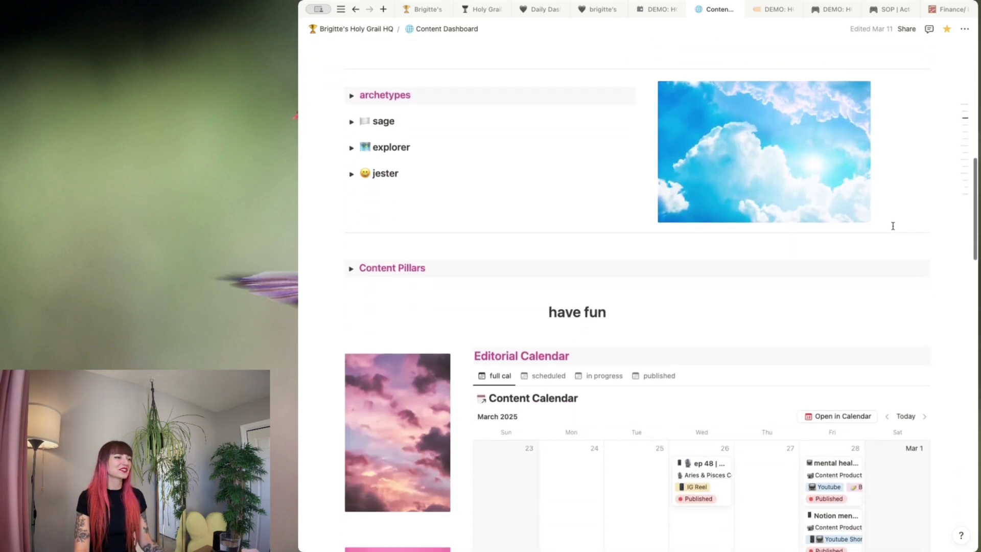
Bring up the Content Calendar's templates and open the Youtube template for editing
{"action": "mouse_move", "coordinate": [927, 326]}
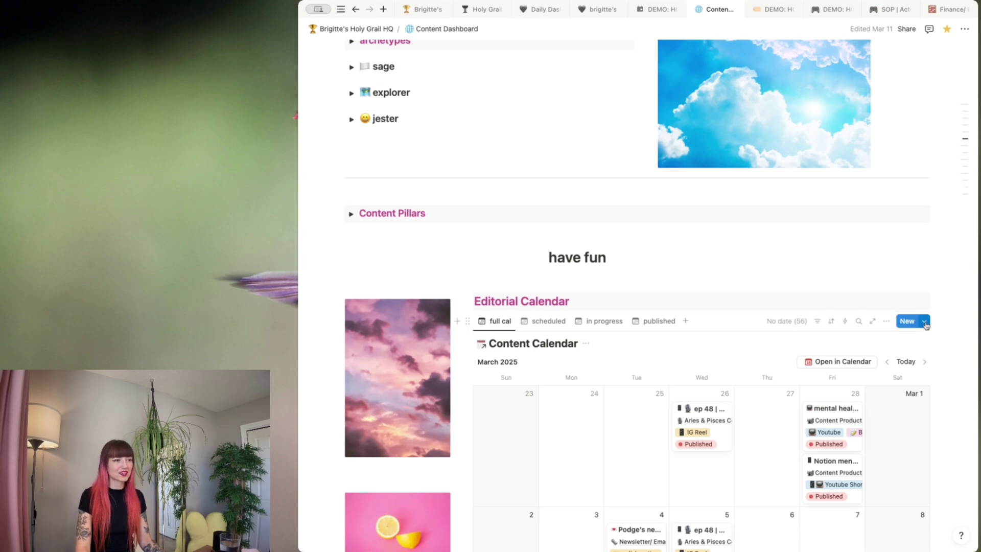
{"action": "left_click", "coordinate": [925, 322]}
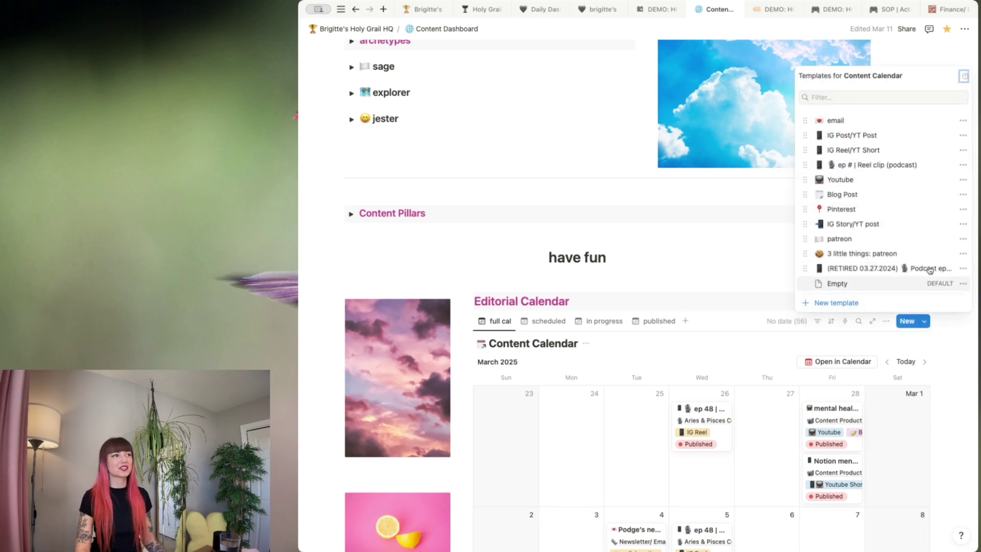
{"action": "left_click", "coordinate": [963, 181]}
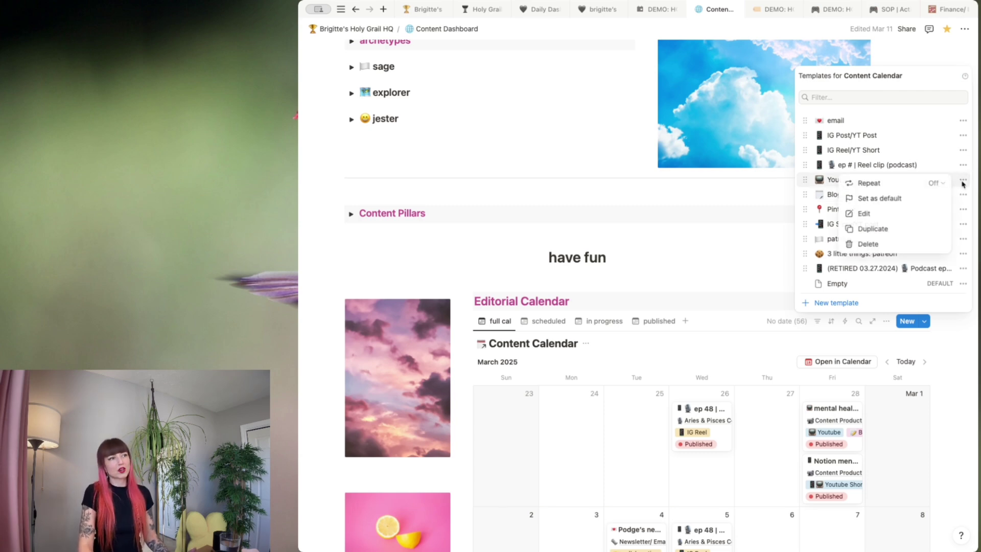
{"action": "left_click", "coordinate": [864, 213]}
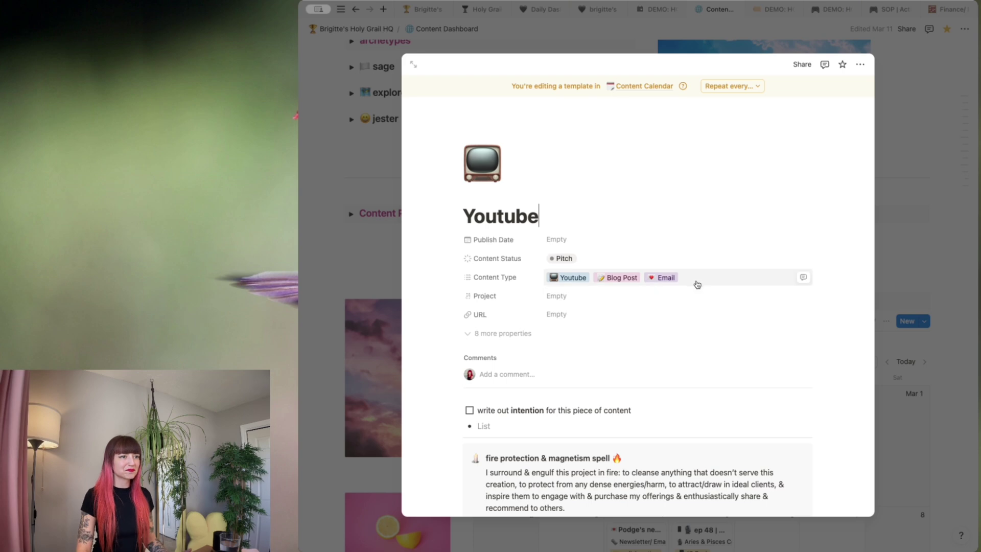
Examine the Youtube template from its properties and intention through links and YT to-do's to the video script and blog post sections
{"action": "scroll", "coordinate": [693, 276], "scroll_direction": "down", "scroll_amount": 4}
{"action": "scroll", "coordinate": [686, 265], "scroll_direction": "down", "scroll_amount": 4}
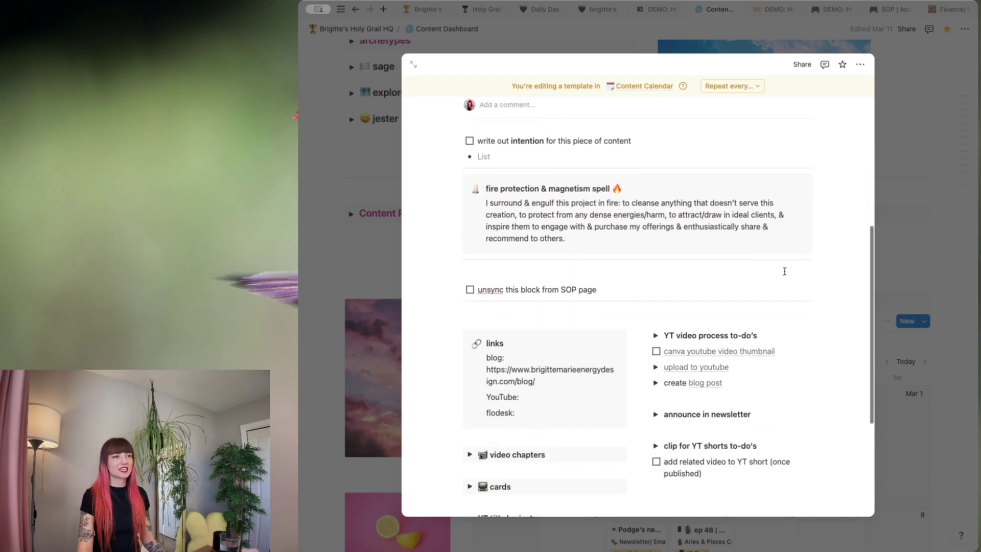
{"action": "scroll", "coordinate": [792, 278], "scroll_direction": "down", "scroll_amount": 5}
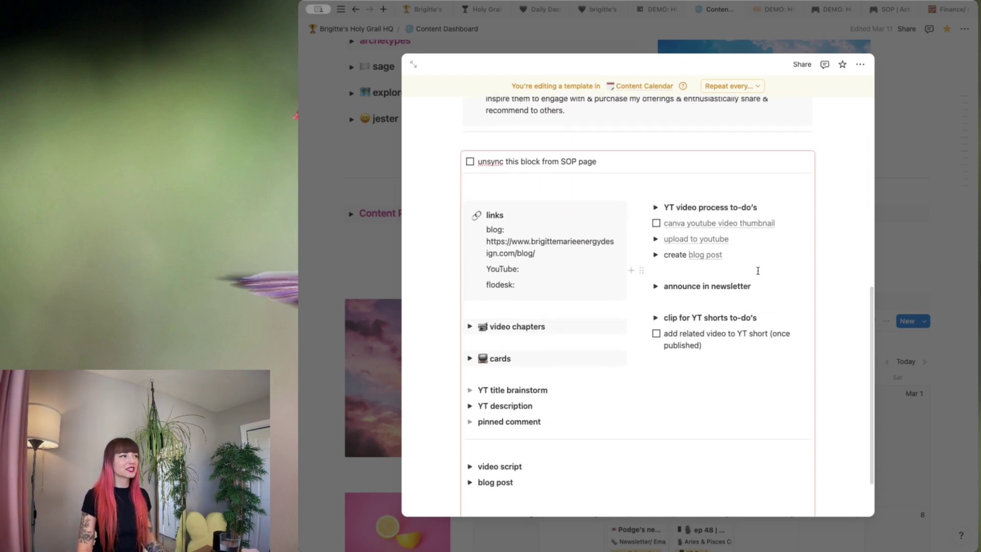
{"action": "scroll", "coordinate": [741, 273], "scroll_direction": "down", "scroll_amount": 1}
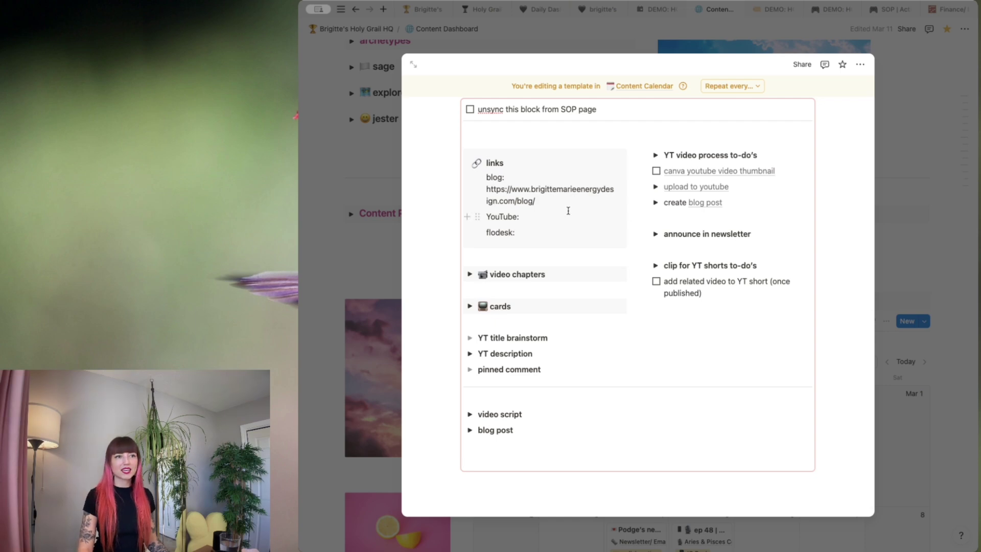
{"action": "scroll", "coordinate": [677, 270], "scroll_direction": "down", "scroll_amount": 1}
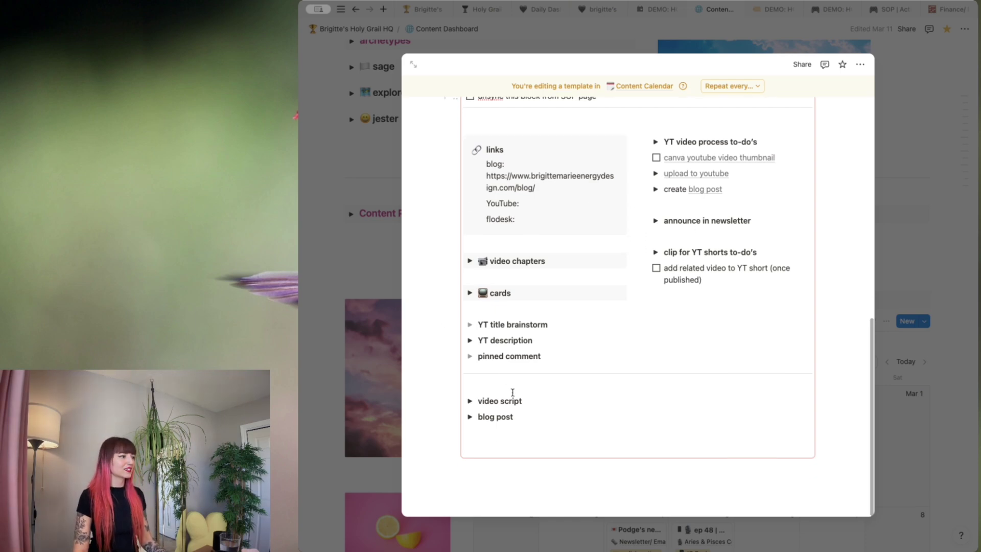
{"action": "scroll", "coordinate": [511, 418], "scroll_direction": "up", "scroll_amount": 1}
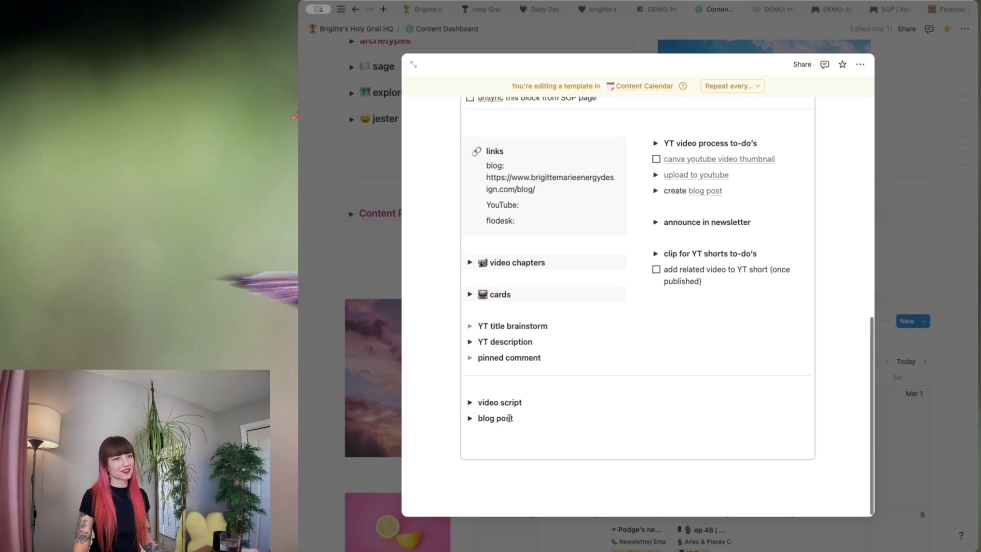
{"action": "scroll", "coordinate": [632, 397], "scroll_direction": "up", "scroll_amount": 5}
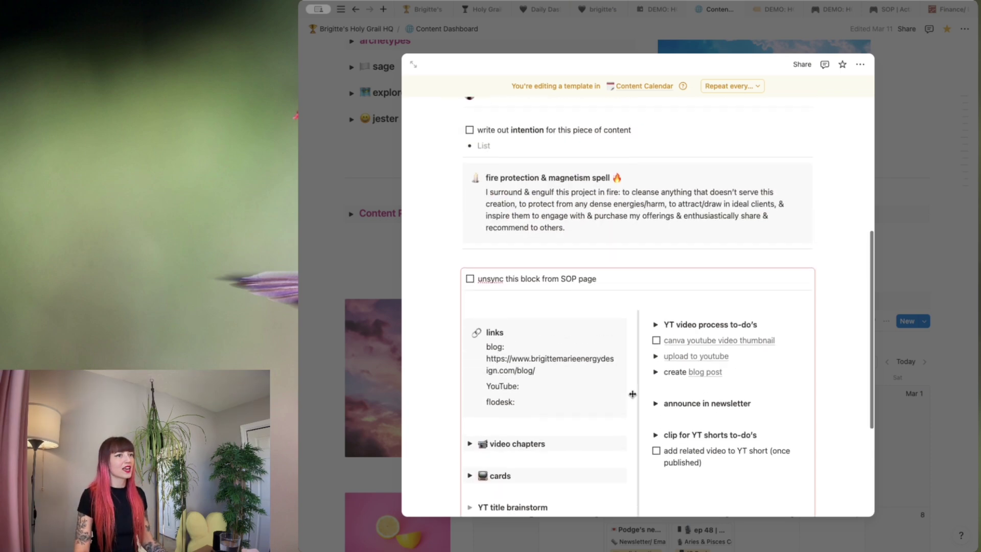
{"action": "scroll", "coordinate": [679, 354], "scroll_direction": "up", "scroll_amount": 4}
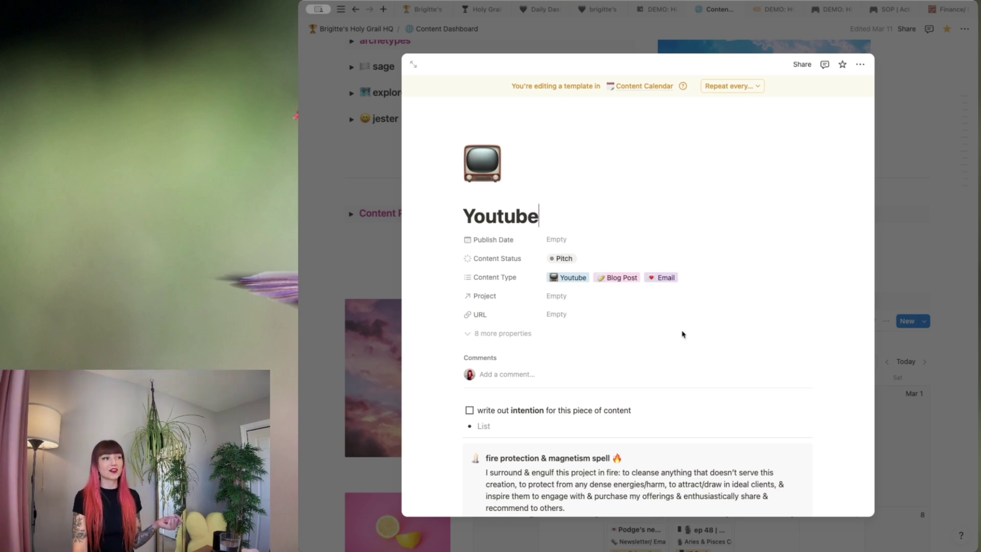
Close the Youtube template and open the ep 48 IG Reel entry dated February 26 in the Content Calendar
{"action": "key", "text": "Escape"}
{"action": "scroll", "coordinate": [705, 358], "scroll_direction": "down", "scroll_amount": 1}
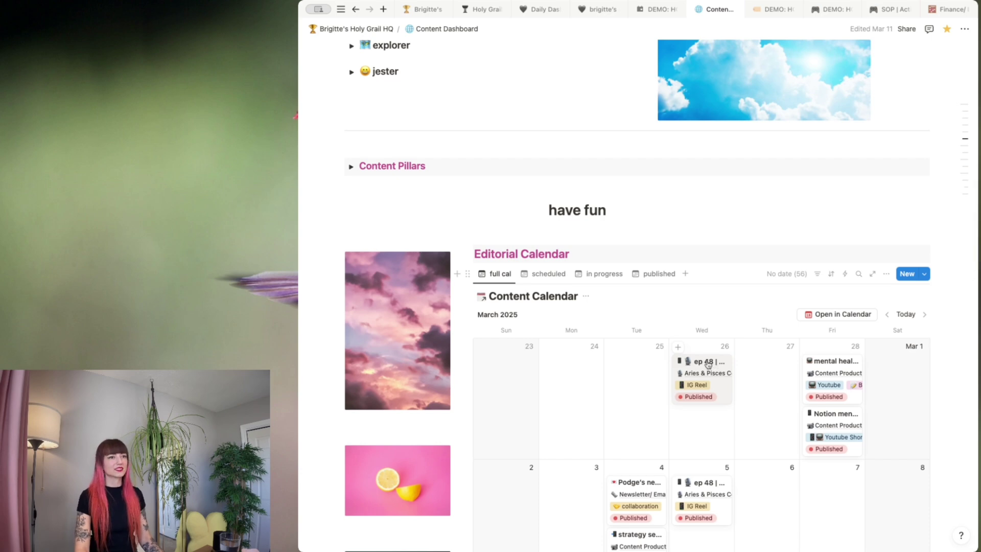
{"action": "left_click", "coordinate": [707, 363]}
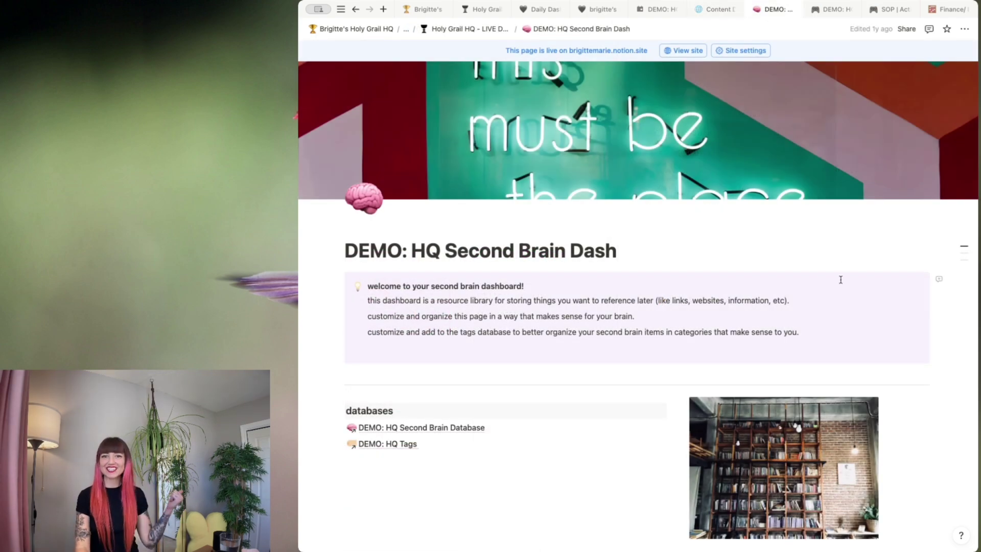
Examine the DEMO: HQ Second Brain Dash, including its introduction, databases, recently saved and needs review sections
{"action": "scroll", "coordinate": [839, 280], "scroll_direction": "down", "scroll_amount": 1}
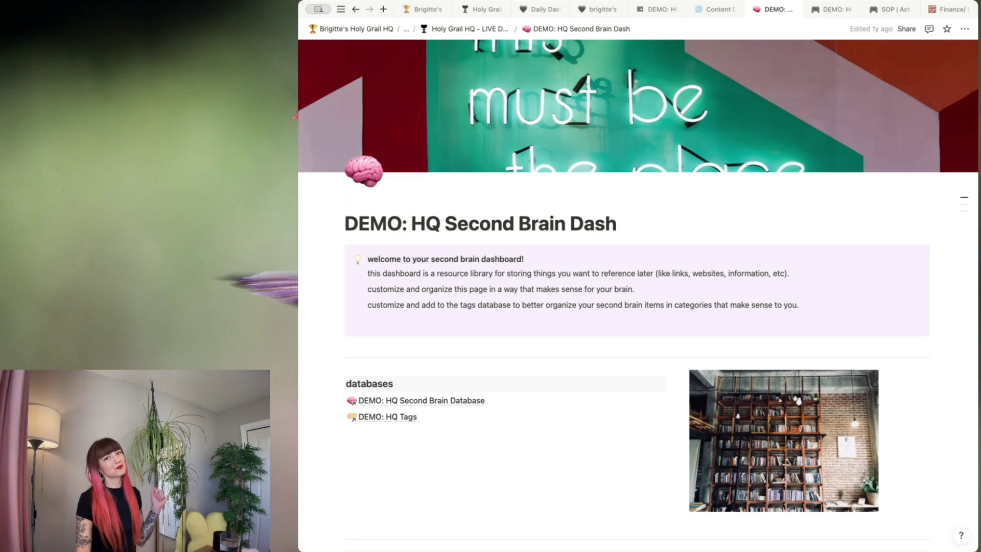
{"action": "scroll", "coordinate": [574, 250], "scroll_direction": "down", "scroll_amount": 5}
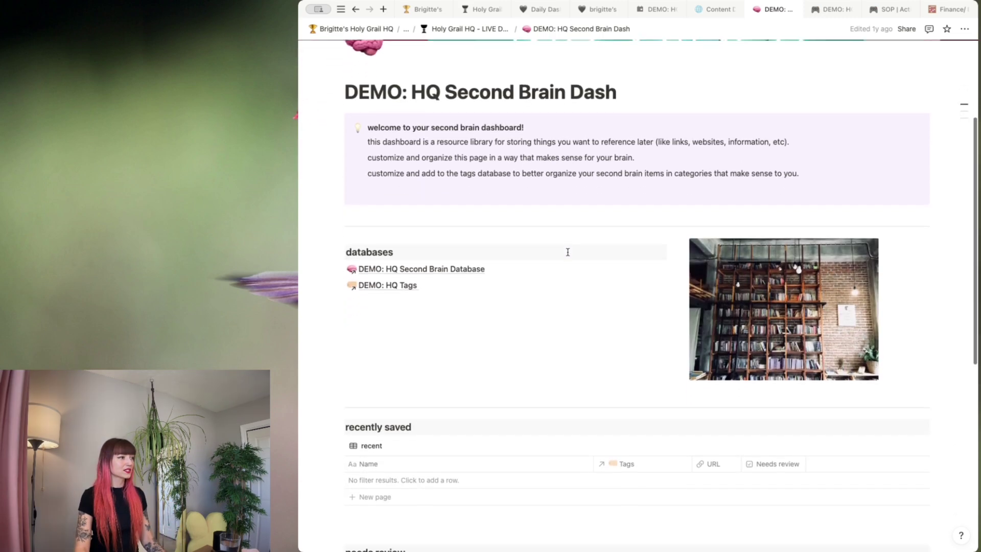
{"action": "scroll", "coordinate": [575, 249], "scroll_direction": "down", "scroll_amount": 3}
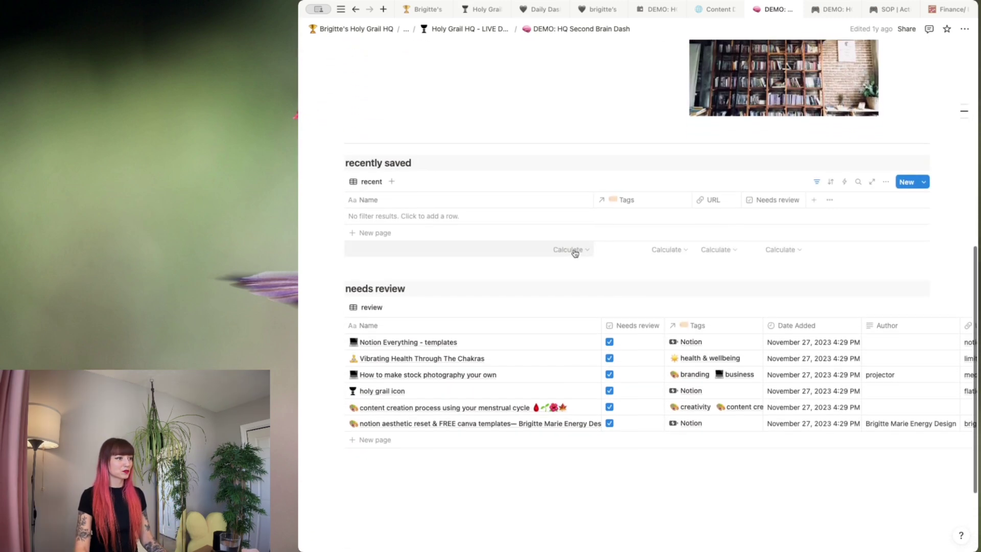
{"action": "scroll", "coordinate": [575, 251], "scroll_direction": "up", "scroll_amount": 2}
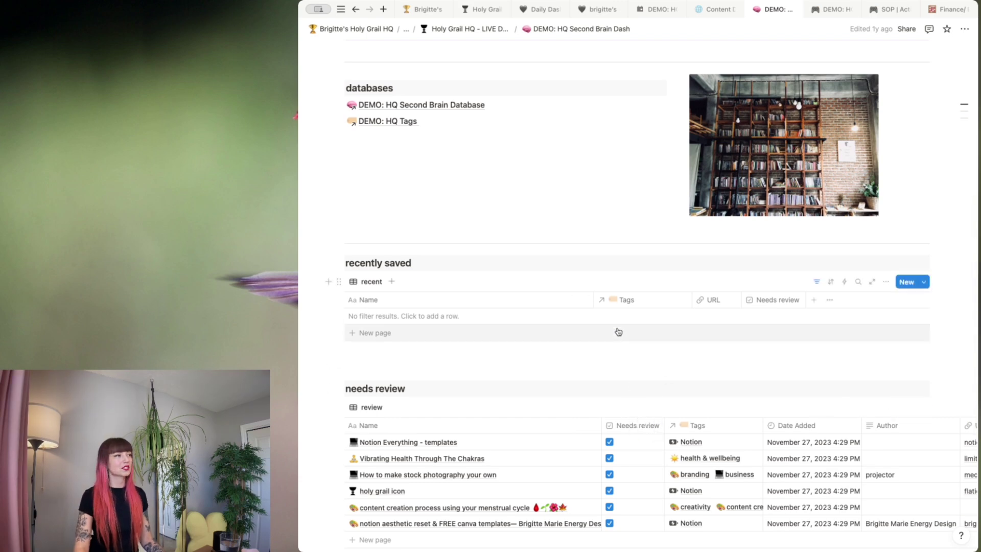
Open the DEMO: HQ Second Brain Database to view its saved resources, and return to the Second Brain Dash
{"action": "scroll", "coordinate": [616, 327], "scroll_direction": "up", "scroll_amount": 6}
{"action": "left_click", "coordinate": [429, 404]}
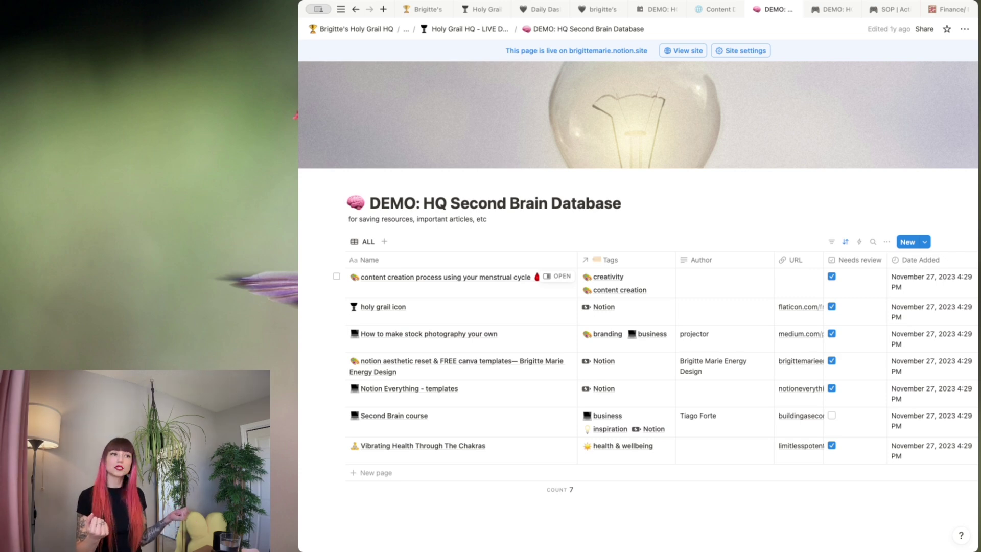
{"action": "left_click", "coordinate": [355, 9]}
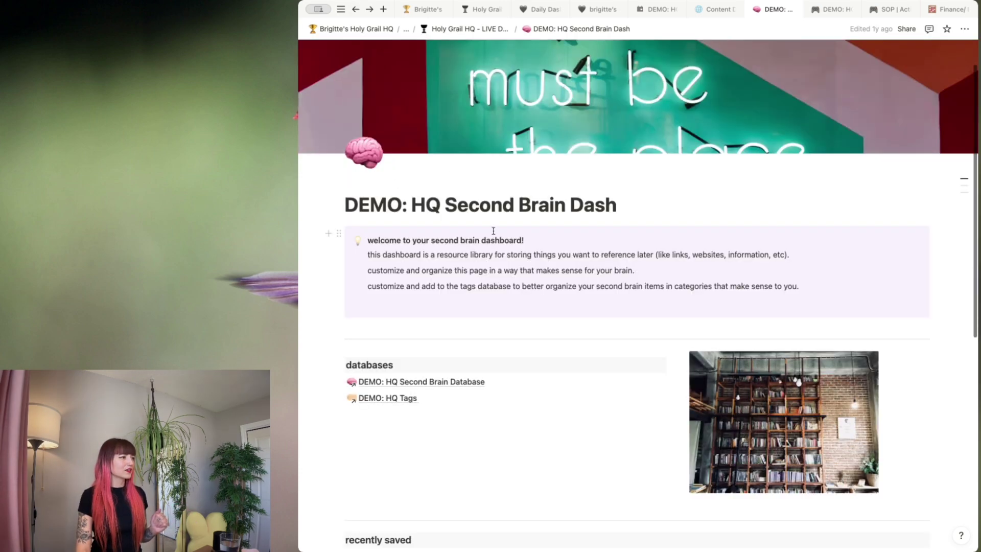
Open the DEMO: HQ Tags database from the Second Brain Dash's databases section
{"action": "scroll", "coordinate": [551, 250], "scroll_direction": "down", "scroll_amount": 3}
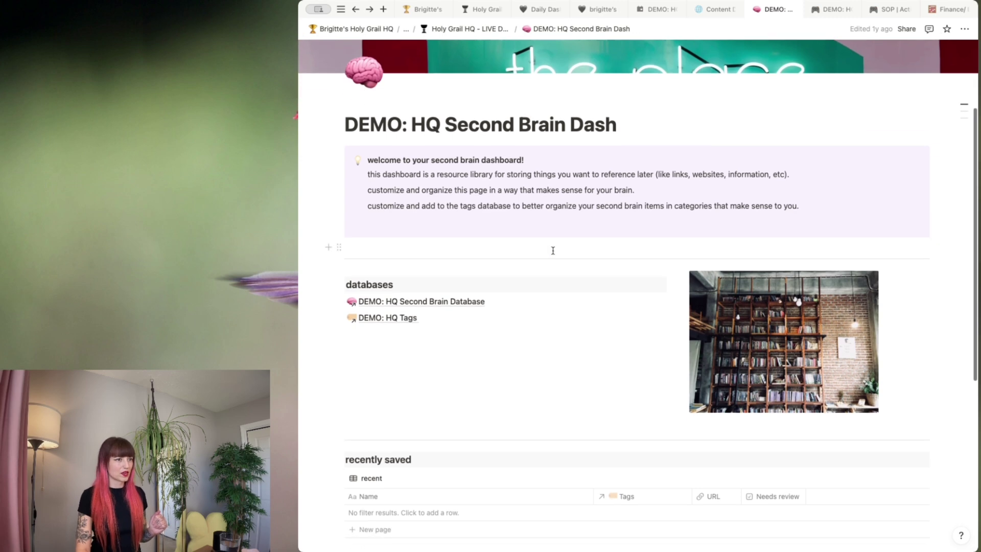
{"action": "mouse_move", "coordinate": [391, 320]}
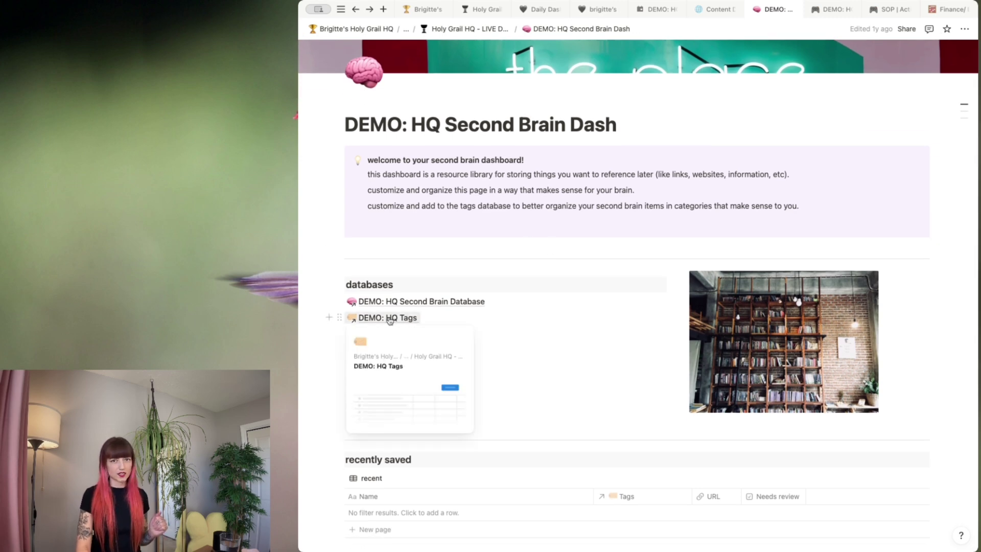
{"action": "left_click", "coordinate": [390, 318]}
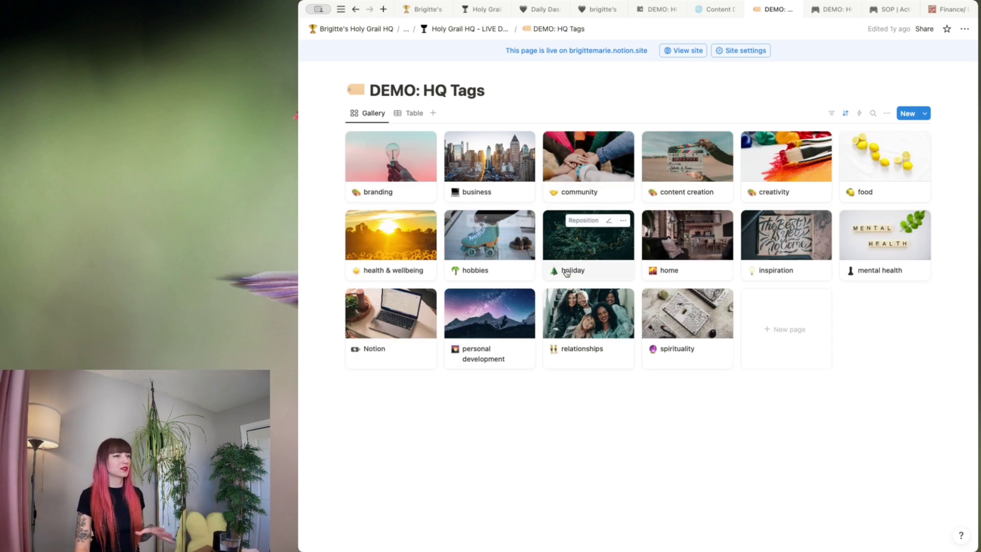
Open the branding tag, show the filter on its Second Brain Database view, and close the tag page
{"action": "left_click", "coordinate": [407, 165]}
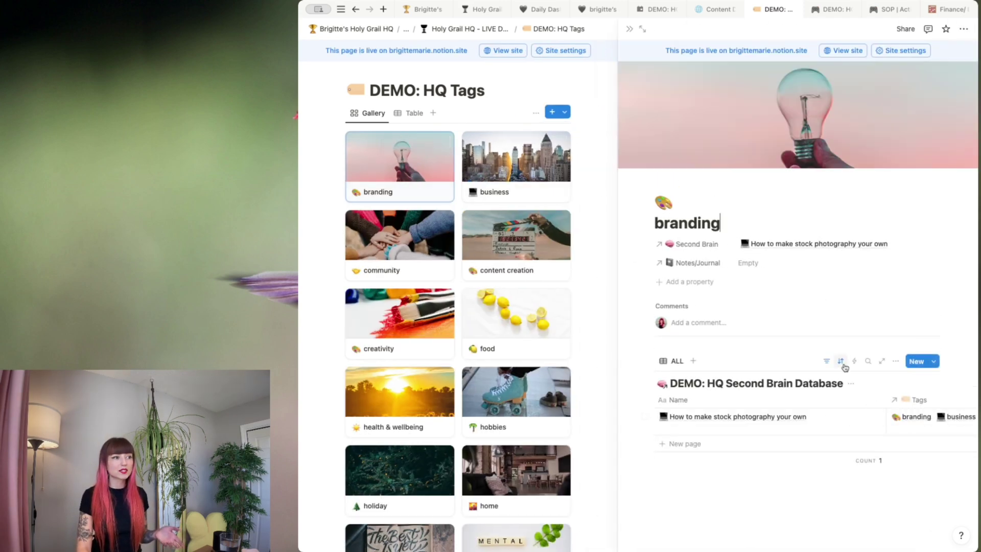
{"action": "left_click", "coordinate": [827, 364]}
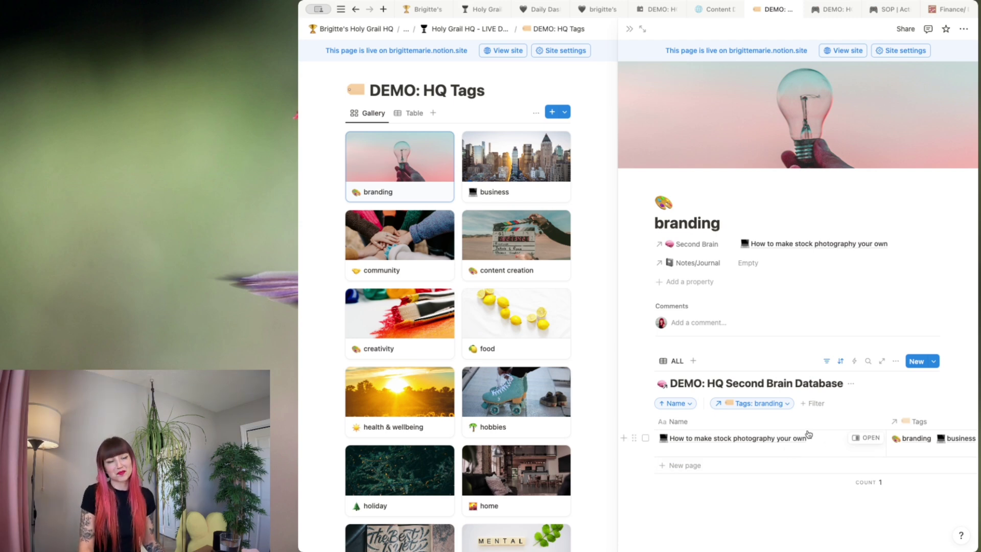
{"action": "key", "text": "Escape"}
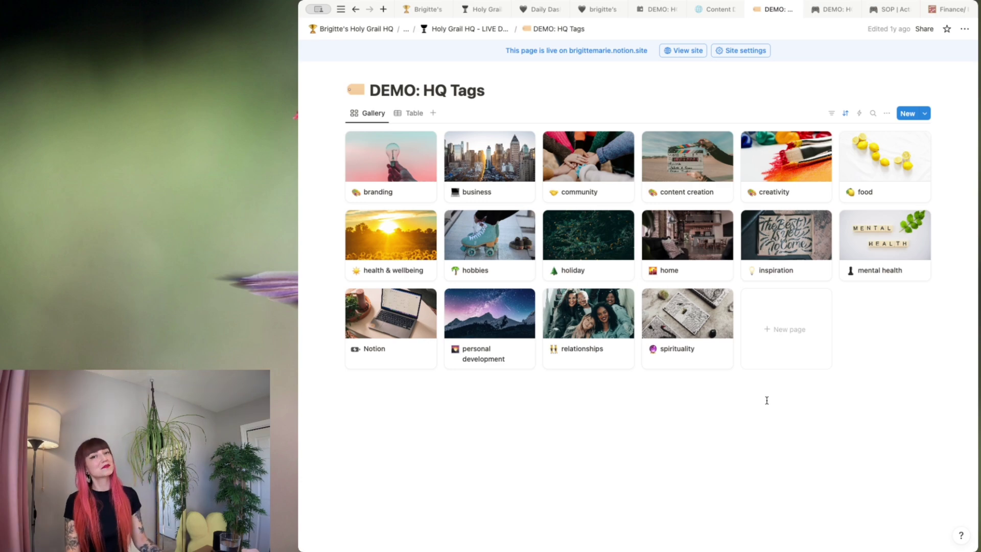
View the DEMO: HQ SOP database, and switch to the personal SOP database of active procedures
{"action": "key", "text": "ctrl+Tab"}
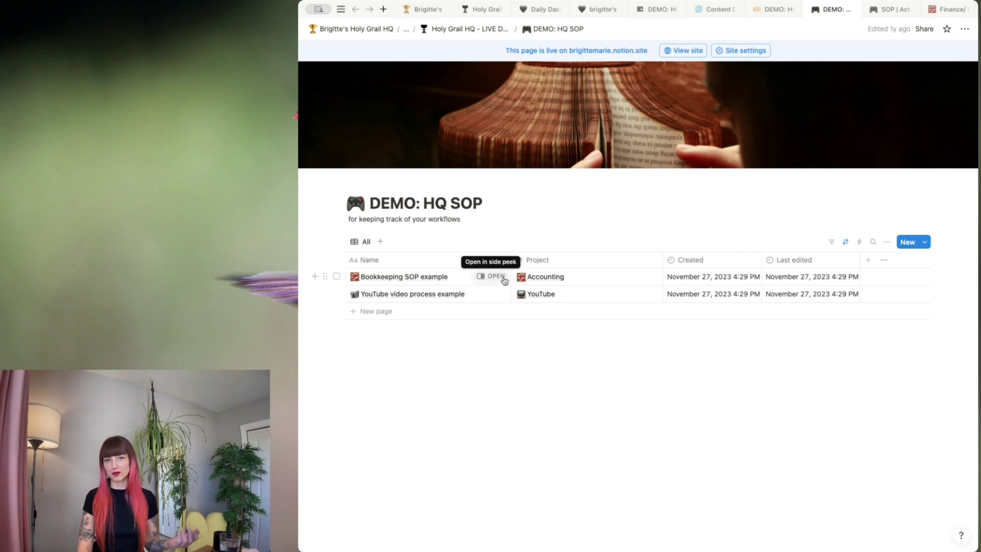
{"action": "key", "text": "ctrl+Tab"}
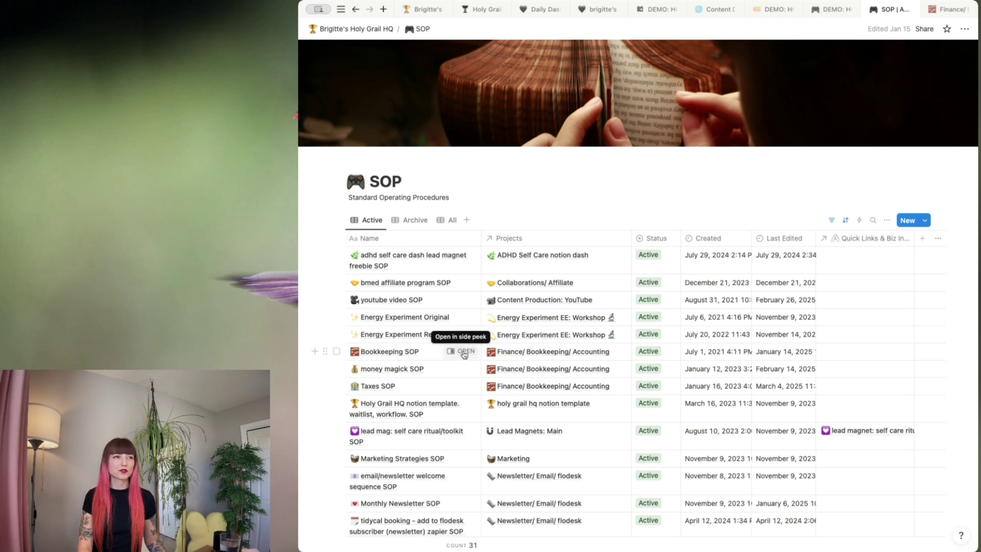
Open the Bookkeeping SOP in side peek to review its properties and checklist, and close it
{"action": "left_click", "coordinate": [465, 352]}
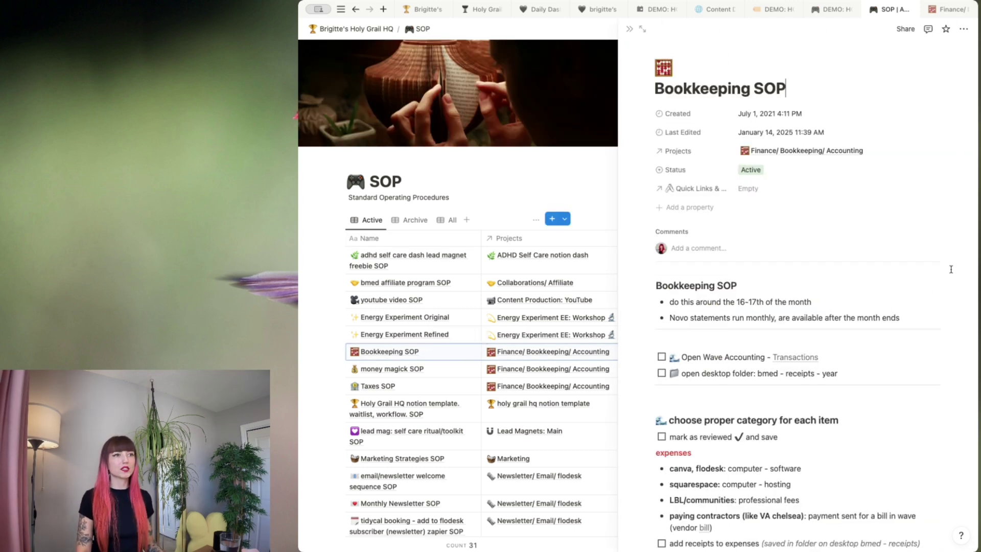
{"action": "scroll", "coordinate": [951, 266], "scroll_direction": "down", "scroll_amount": 1}
{"action": "scroll", "coordinate": [947, 264], "scroll_direction": "up", "scroll_amount": 1}
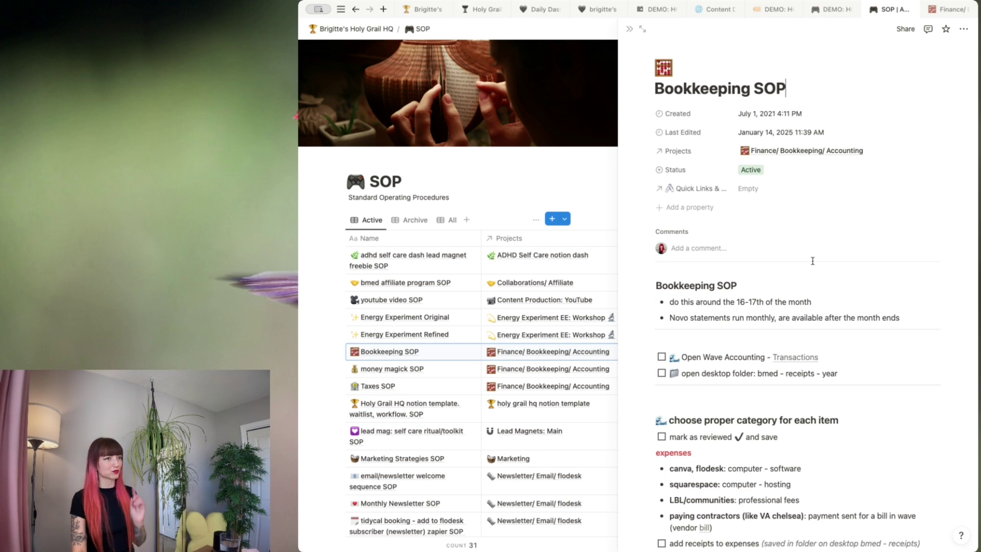
{"action": "left_click", "coordinate": [567, 352]}
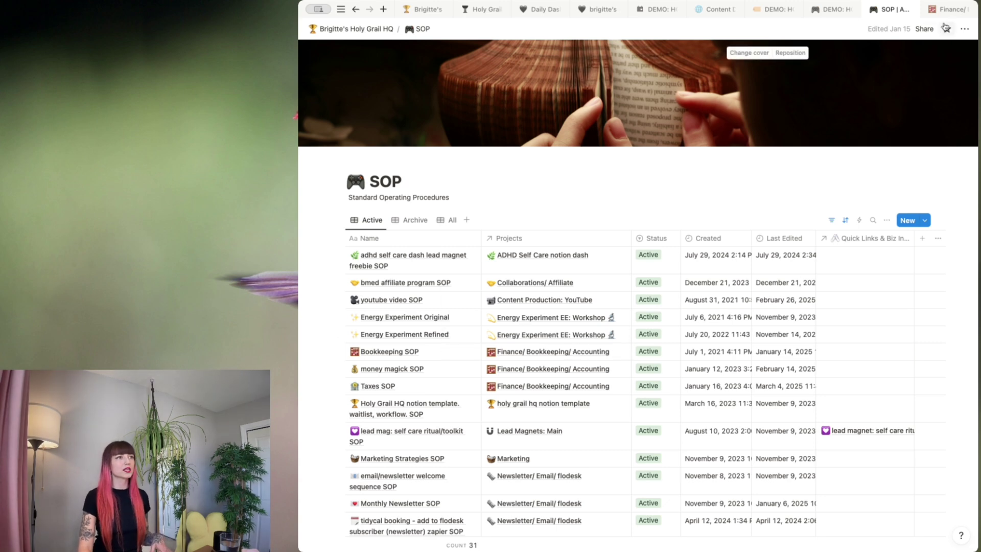
Open the Finance/ Bookkeeping/ Accounting project page and examine the SOP table in its related info section
{"action": "left_click", "coordinate": [951, 9]}
{"action": "scroll", "coordinate": [661, 337], "scroll_direction": "down", "scroll_amount": 4}
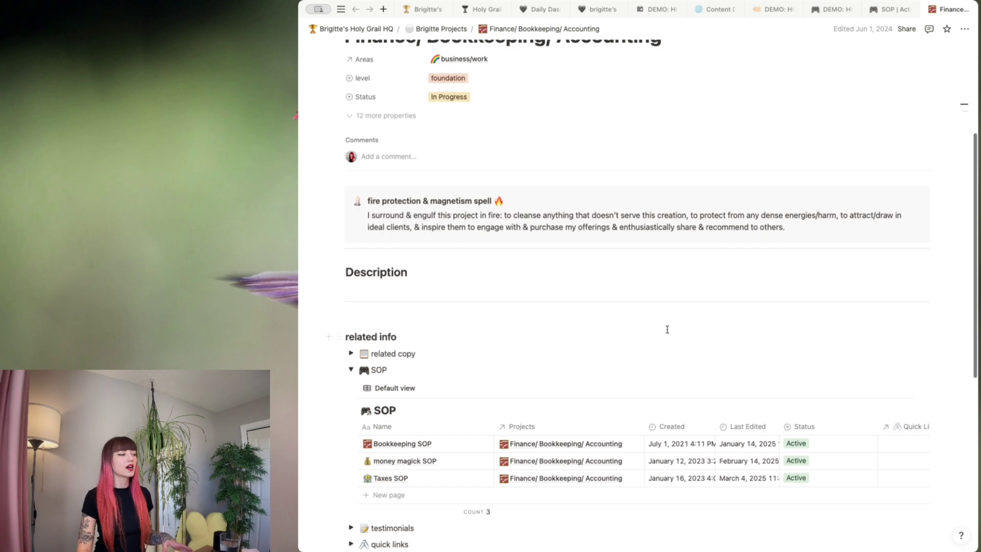
{"action": "scroll", "coordinate": [668, 328], "scroll_direction": "down", "scroll_amount": 1}
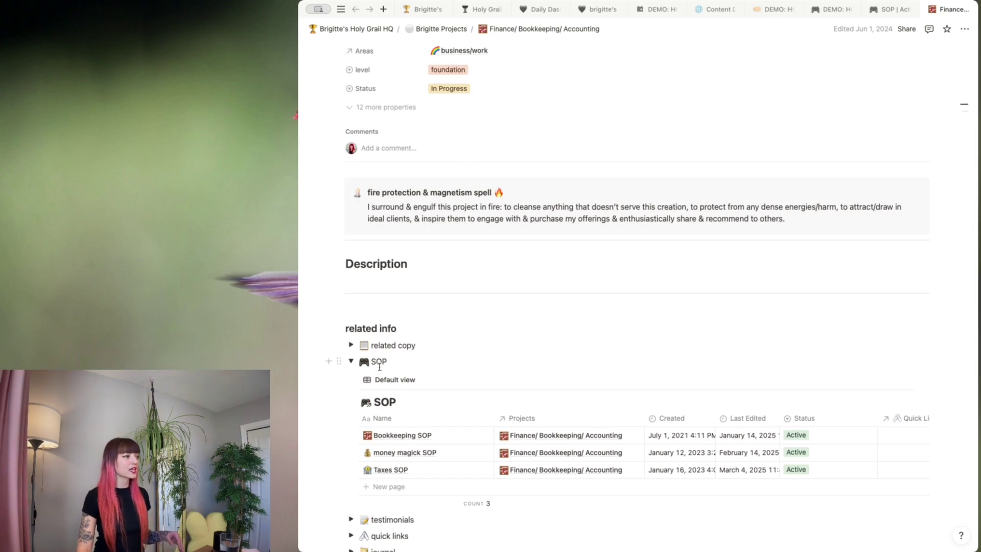
{"action": "scroll", "coordinate": [417, 368], "scroll_direction": "down", "scroll_amount": 1}
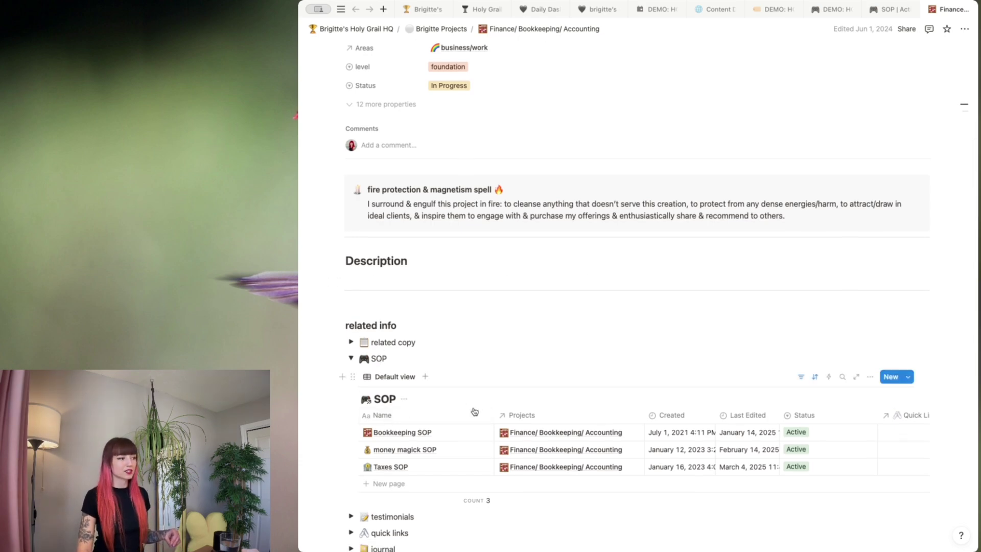
{"action": "scroll", "coordinate": [511, 429], "scroll_direction": "up", "scroll_amount": 1}
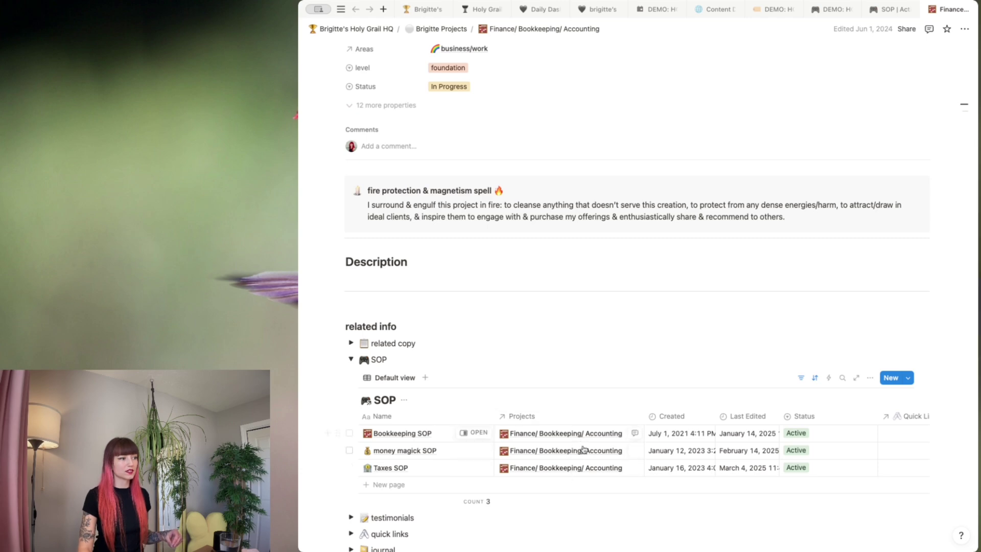
{"action": "scroll", "coordinate": [585, 445], "scroll_direction": "up", "scroll_amount": 1}
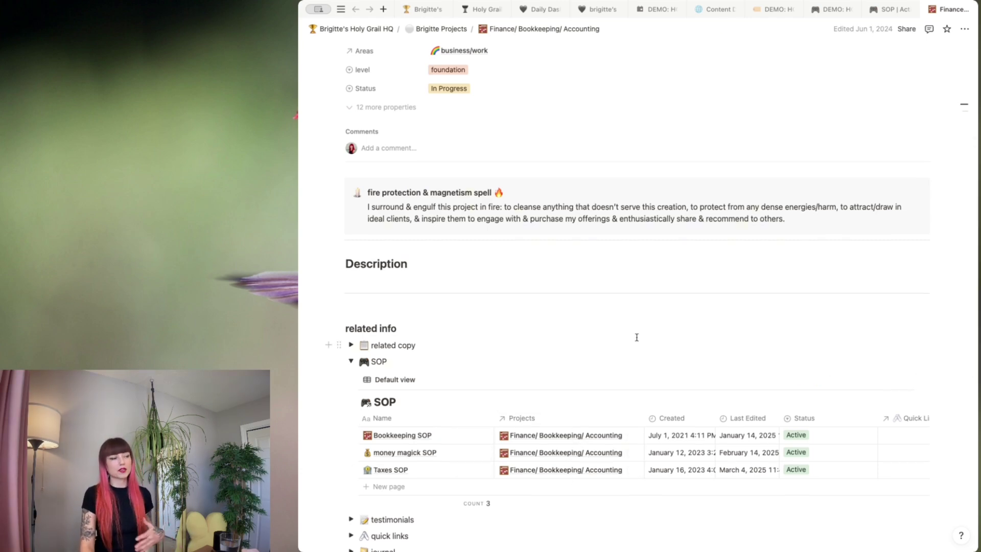
{"action": "scroll", "coordinate": [639, 369], "scroll_direction": "up", "scroll_amount": 5}
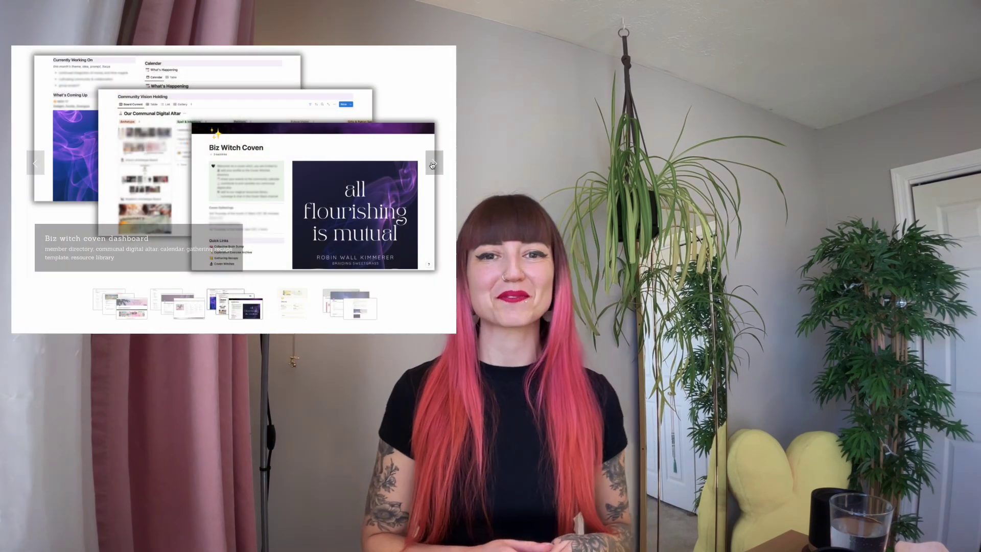
Page through the dashboard portfolio slideshow, covering CRM and Lead Gen, Personal Systems Dashboard, daily dashboard, Project Template and Biz witch coven dashboard
{"action": "left_click", "coordinate": [432, 165]}
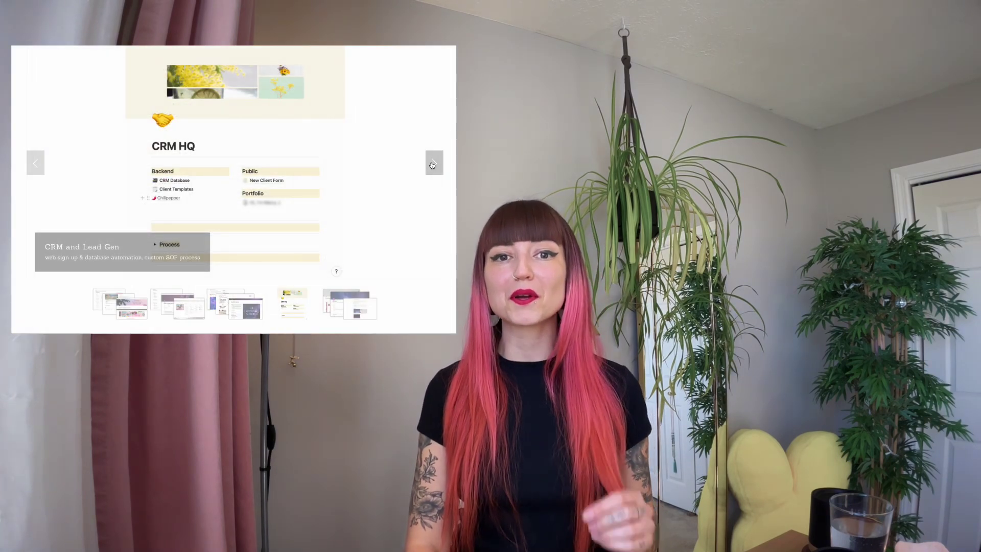
{"action": "left_click", "coordinate": [432, 165]}
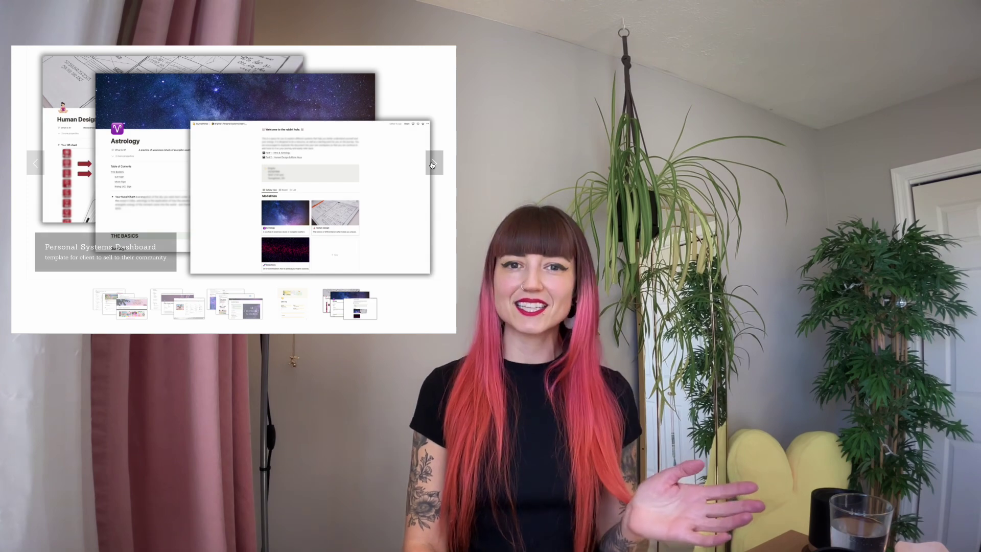
{"action": "left_click", "coordinate": [432, 165]}
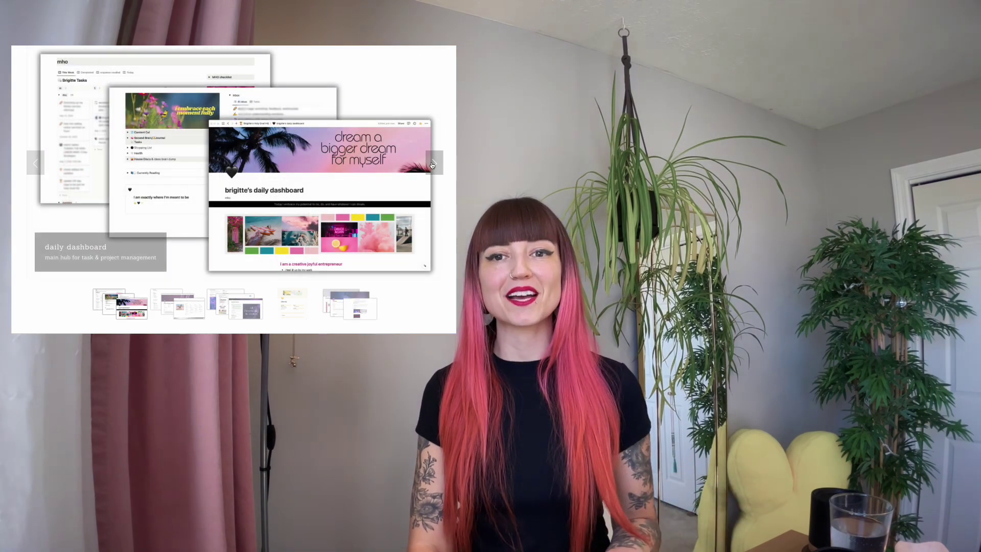
{"action": "left_click", "coordinate": [432, 165]}
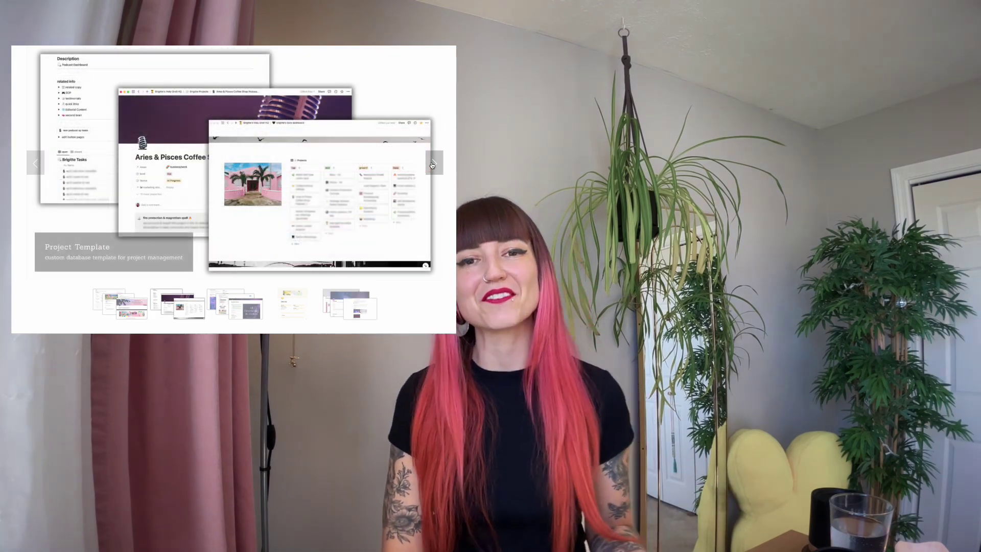
{"action": "left_click", "coordinate": [433, 165]}
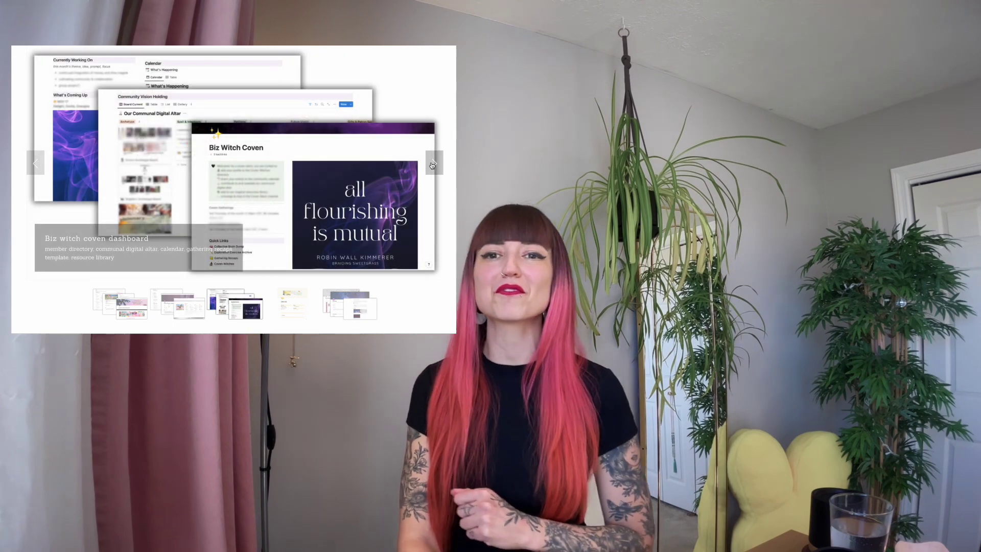